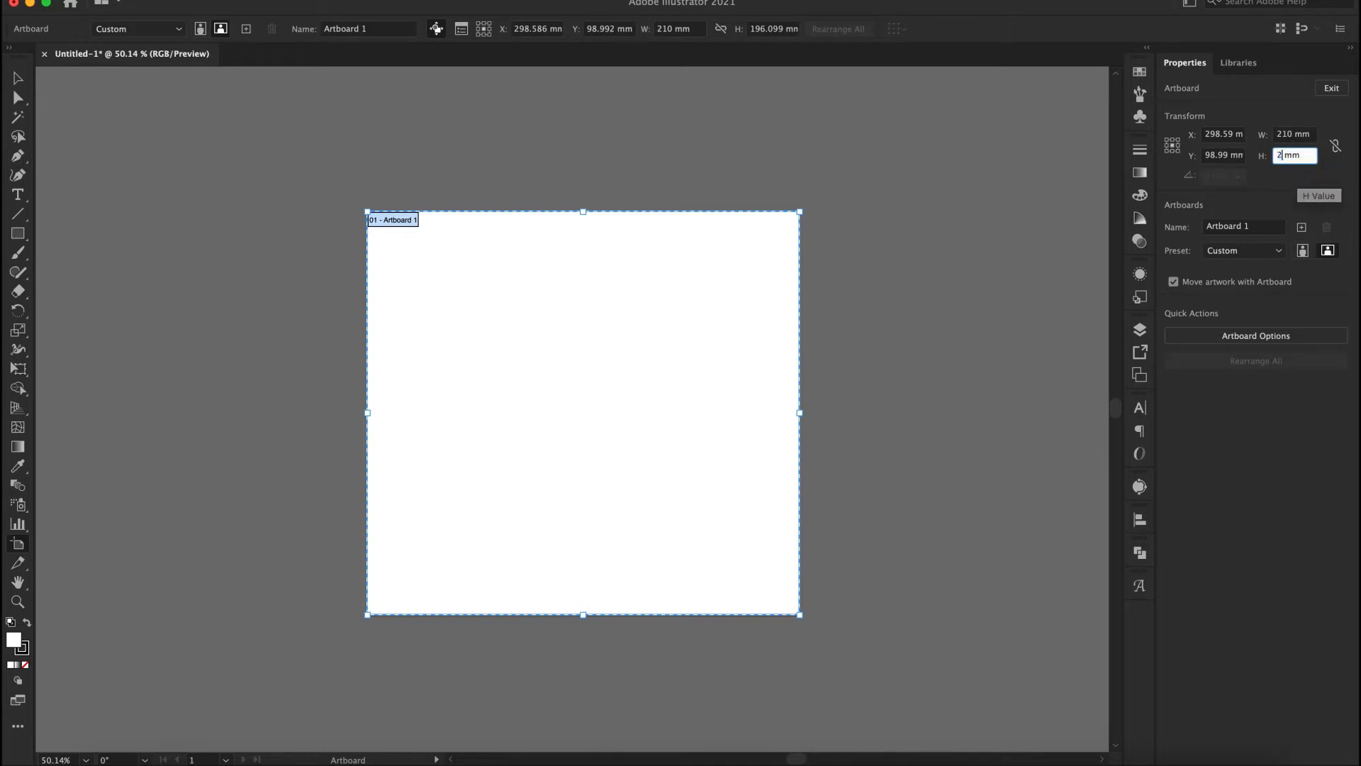
Try artboard heights of 297 mm and 210 mm
type("297")
key("Return")
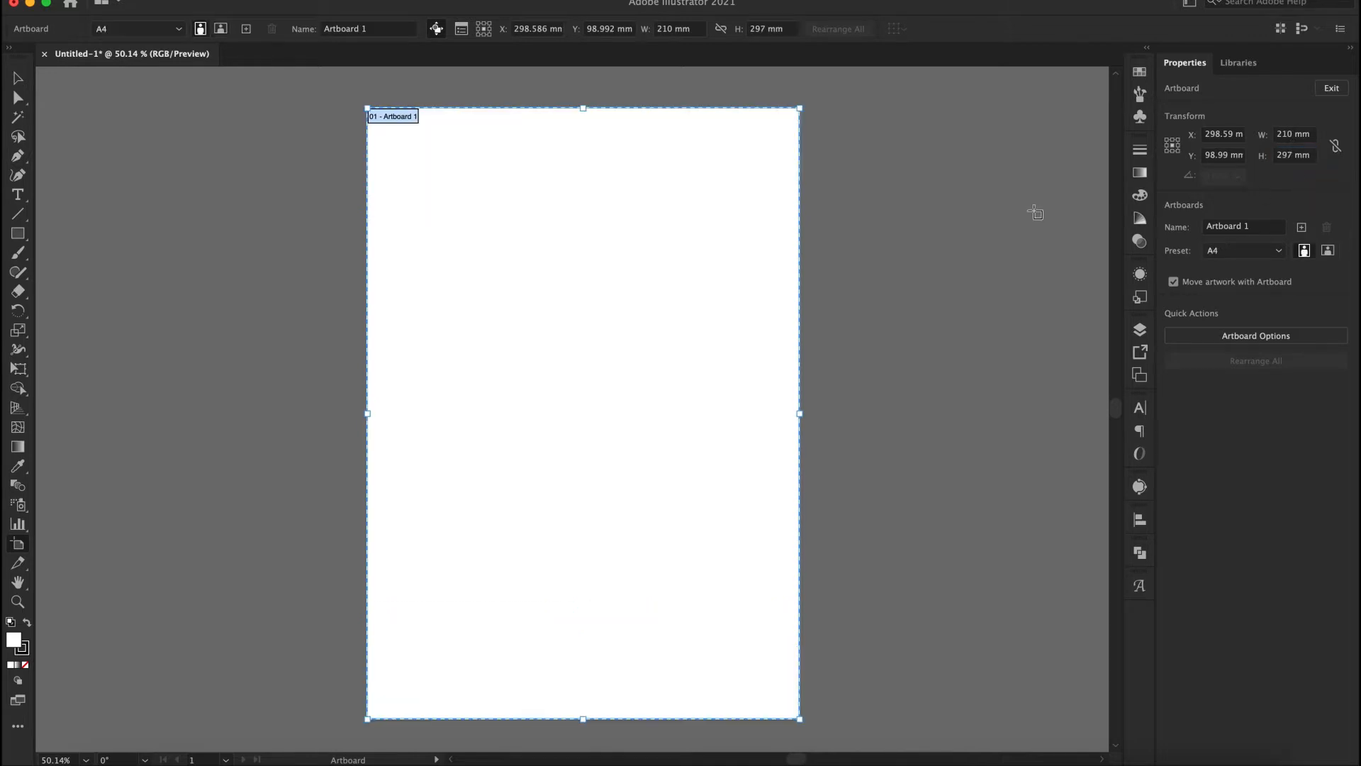
left_click(1288, 157)
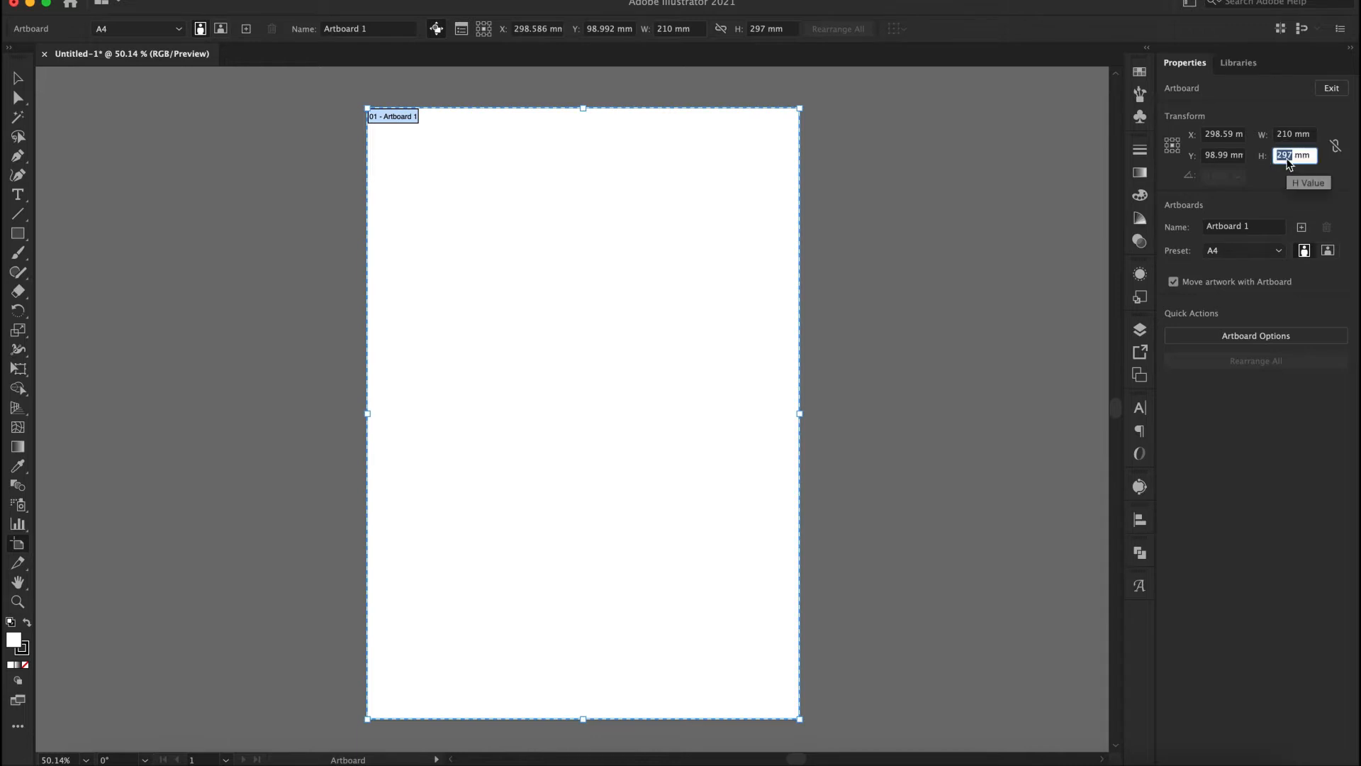
type("210")
key("Return")
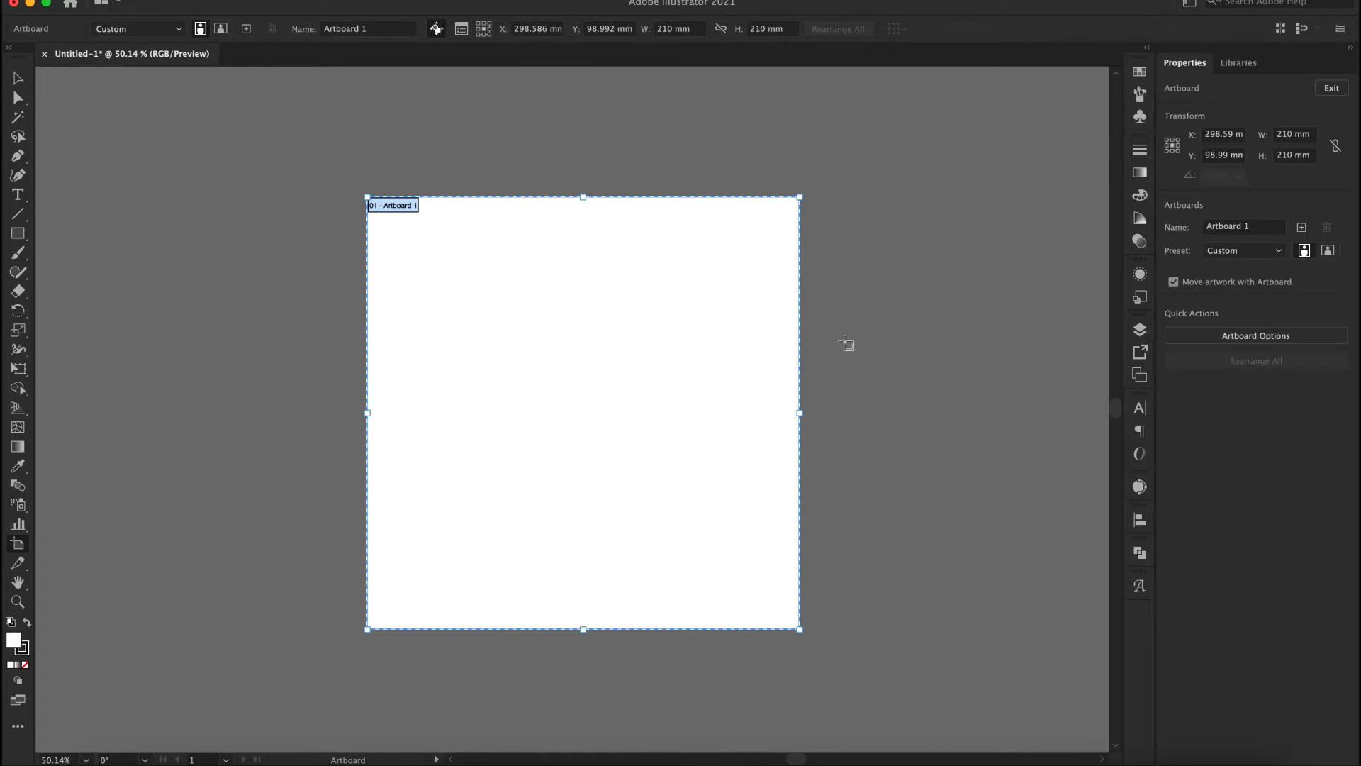
Try the Letter preset on the artboard and settle on the A4 preset
left_click(1279, 253)
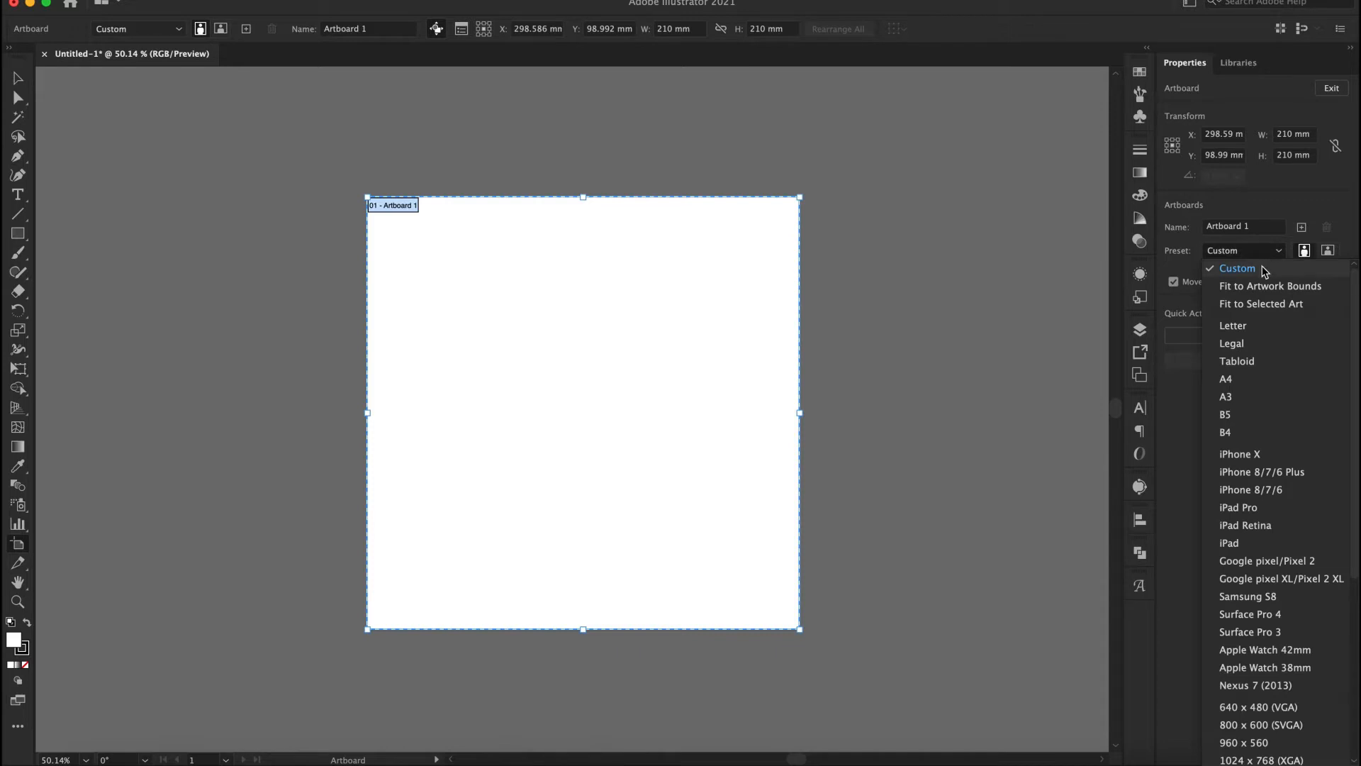
left_click(1260, 328)
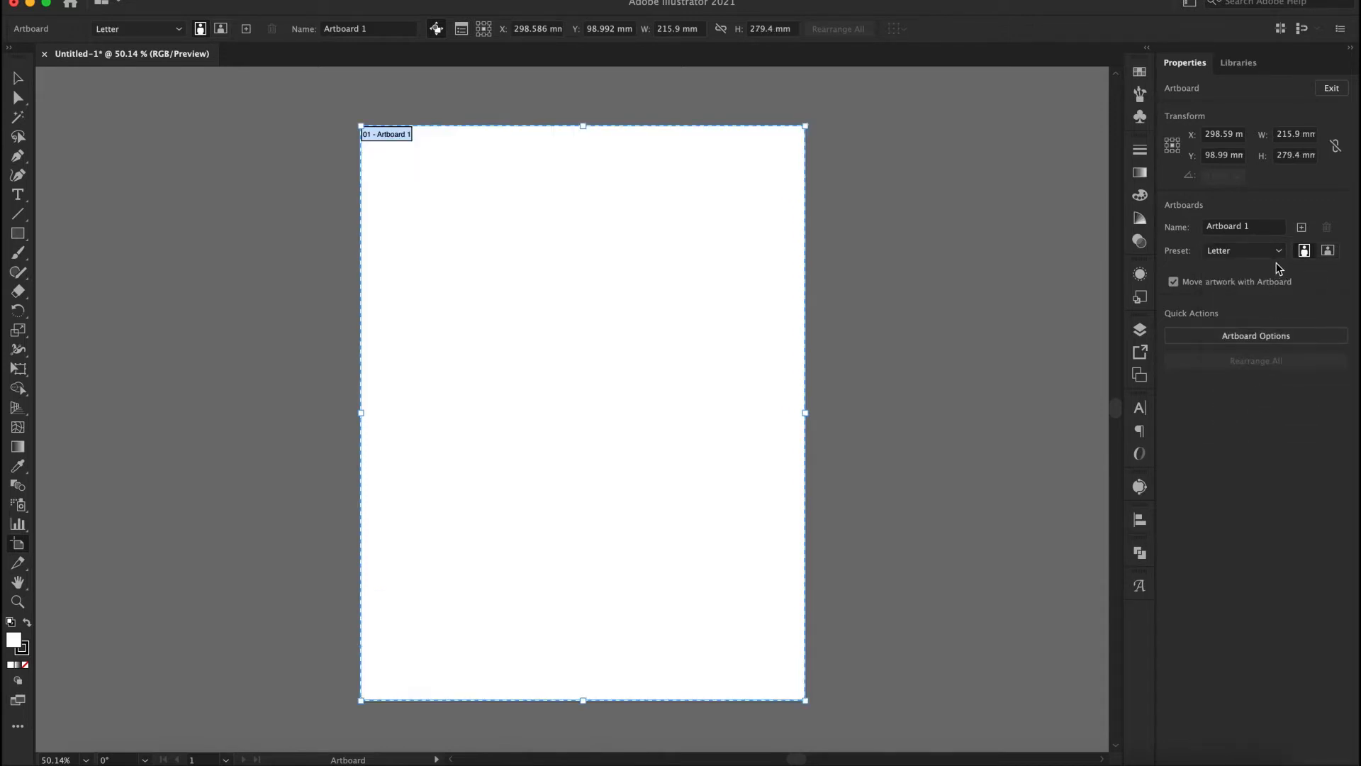
left_click(1280, 253)
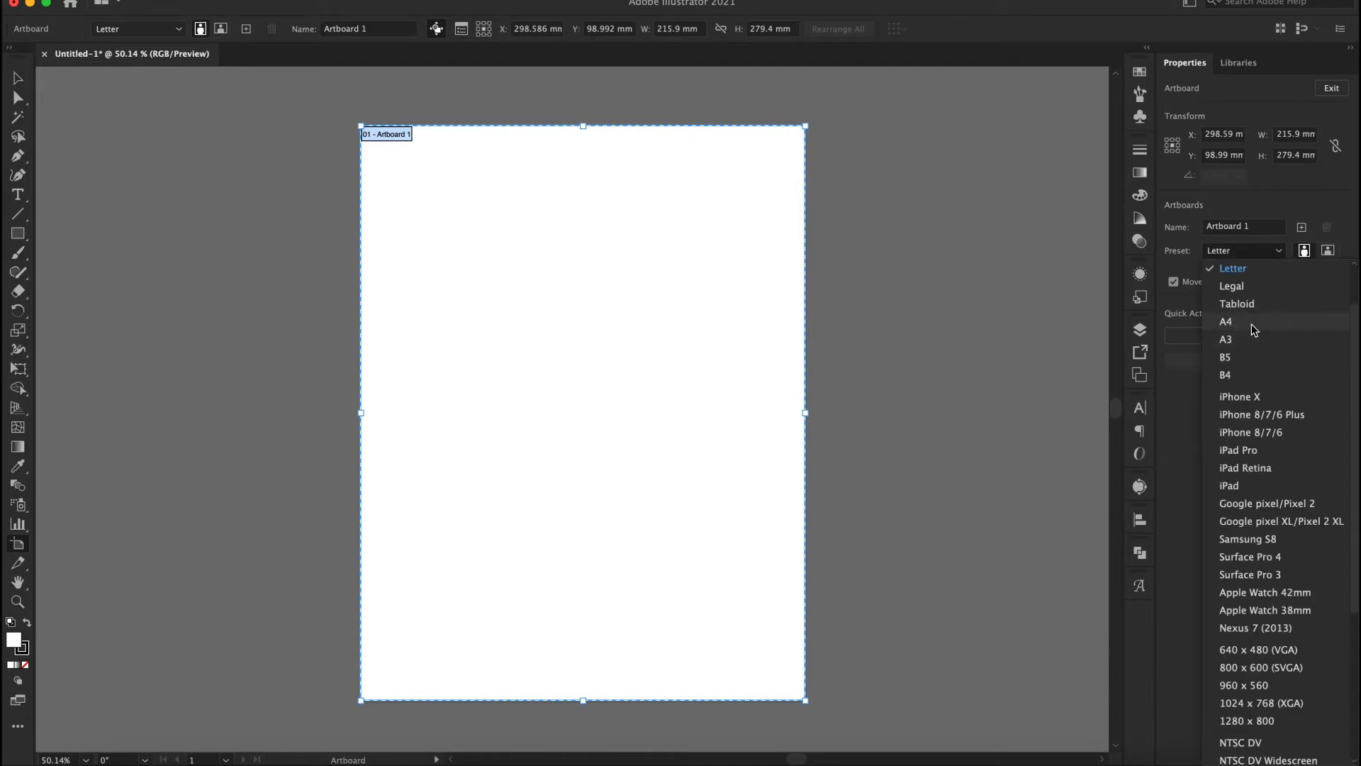
left_click(1252, 323)
left_click(1279, 251)
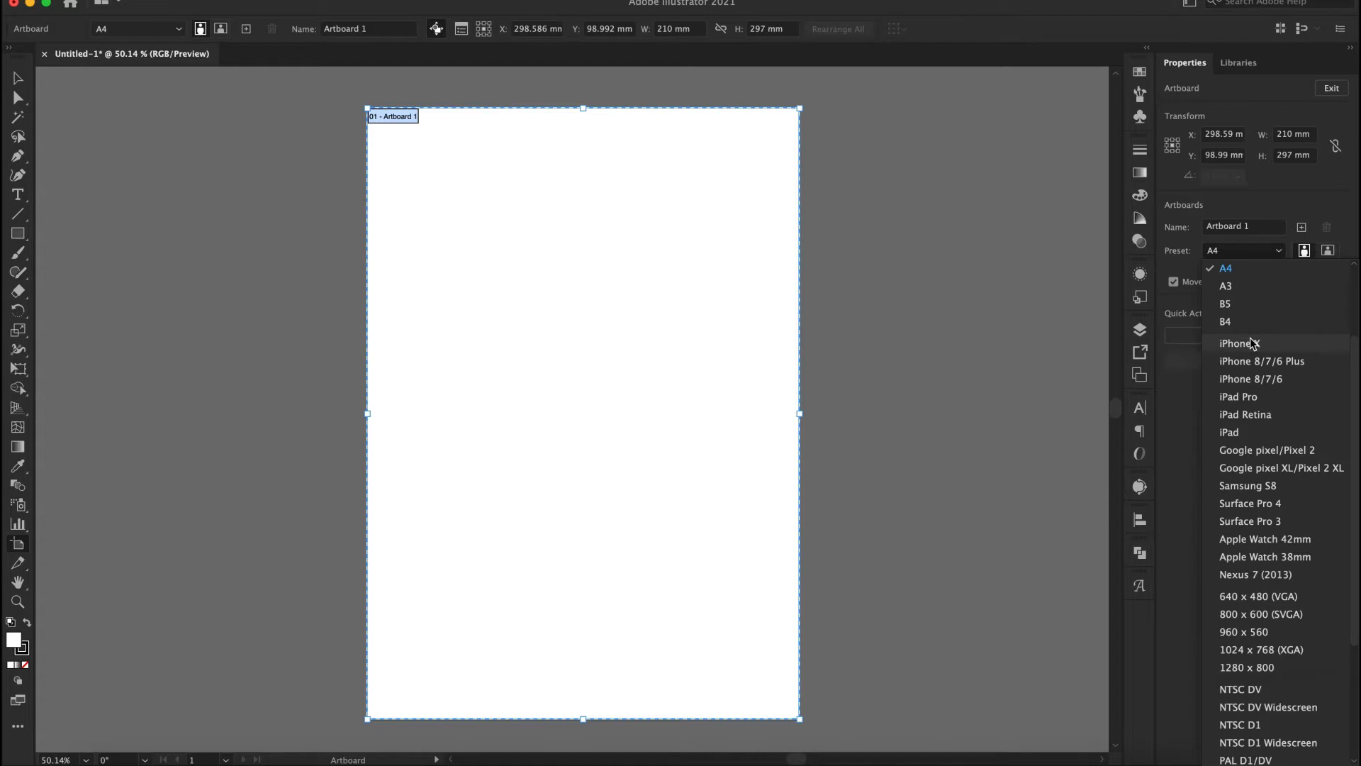
left_click(1265, 198)
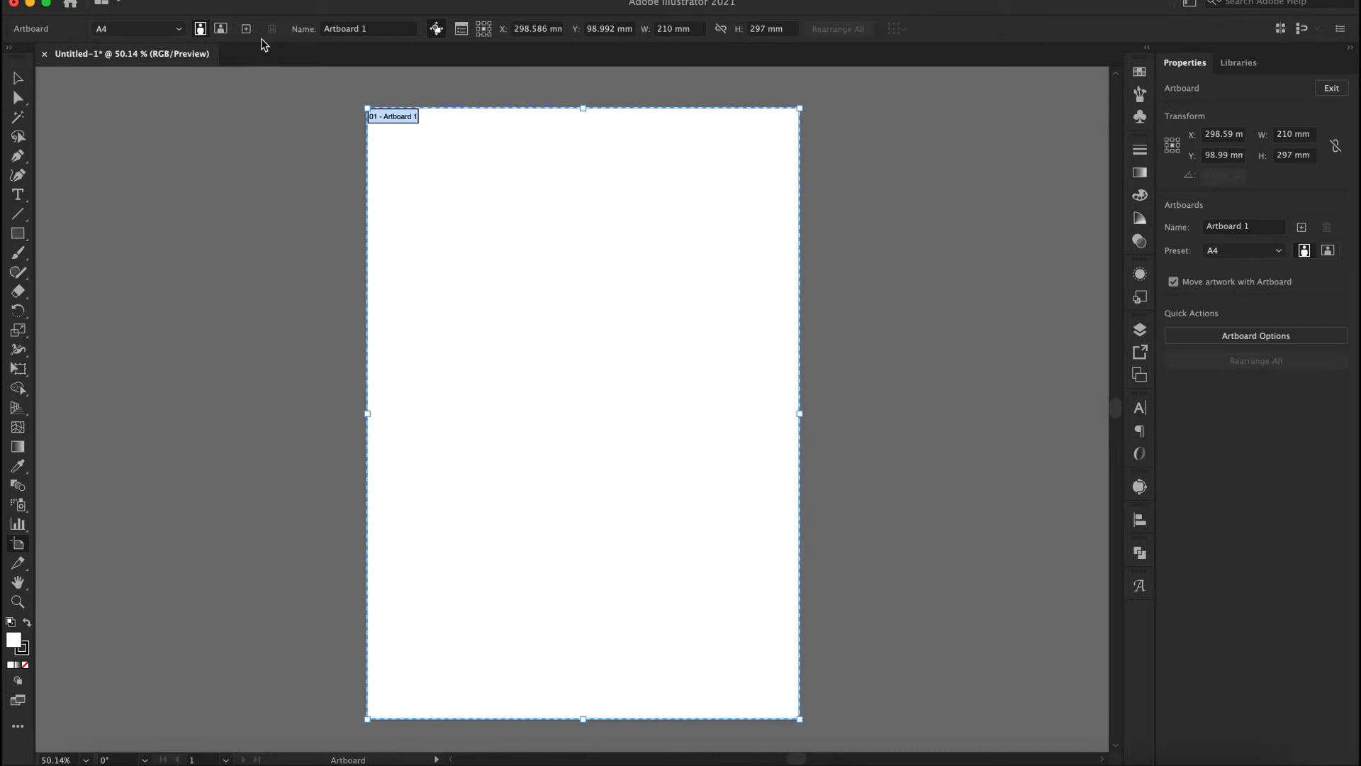
Compare landscape and portrait orientation, leave the A4 artboard in landscape, and exit artboard editing
left_click(1328, 251)
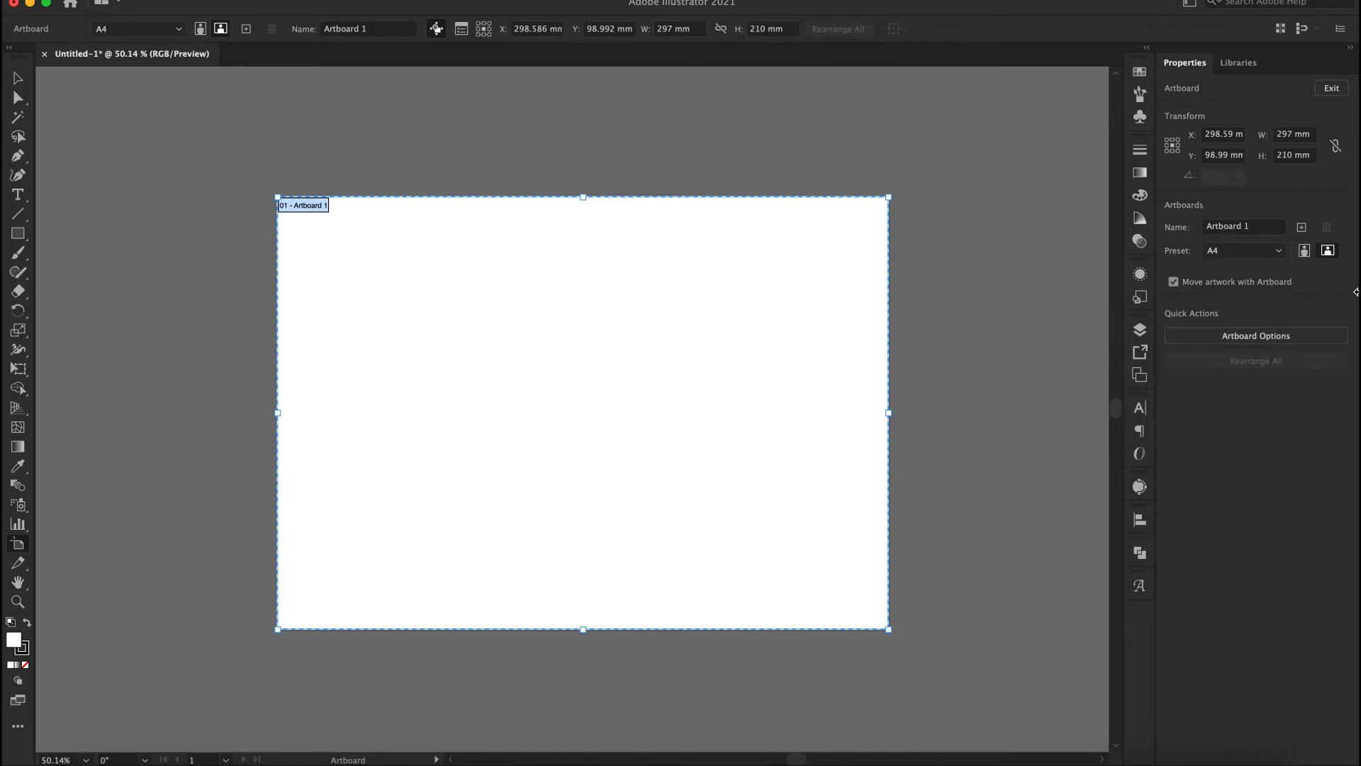
left_click(1305, 251)
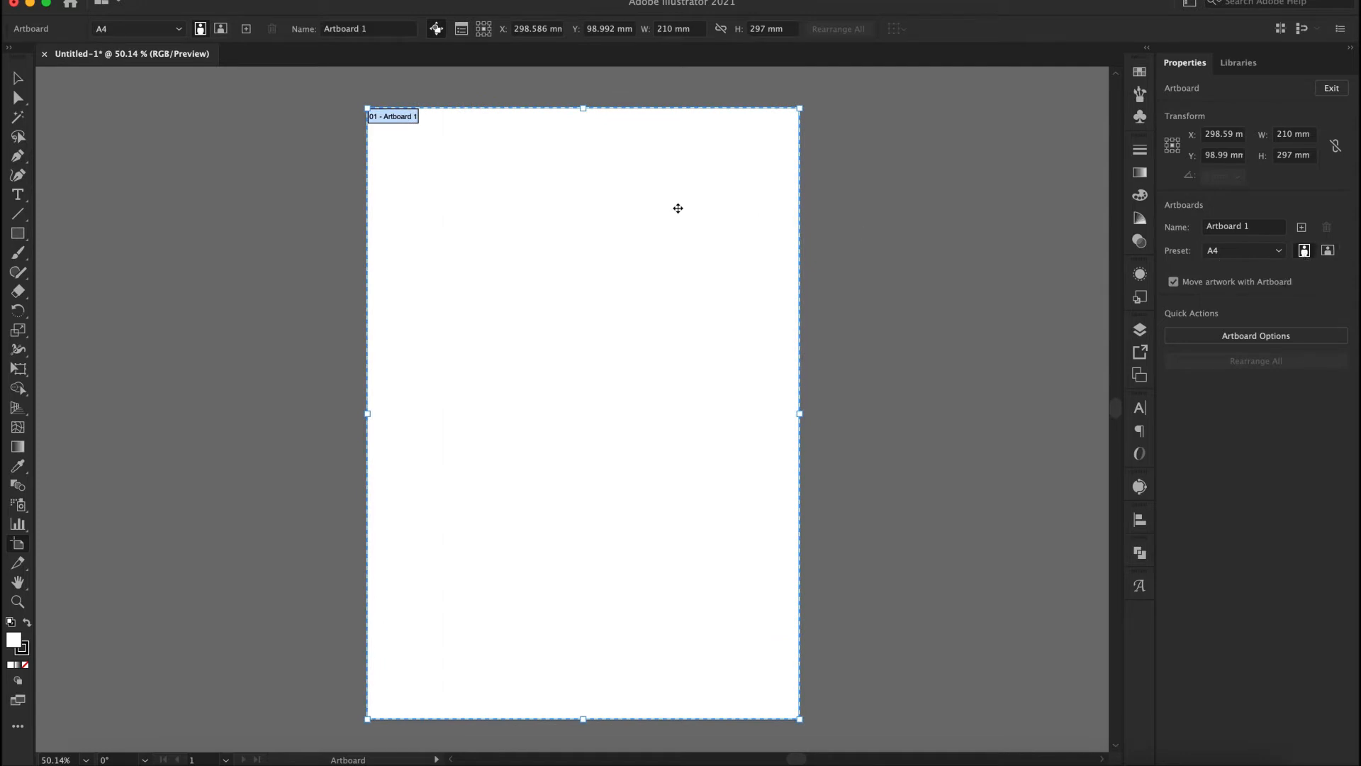
left_click(1328, 250)
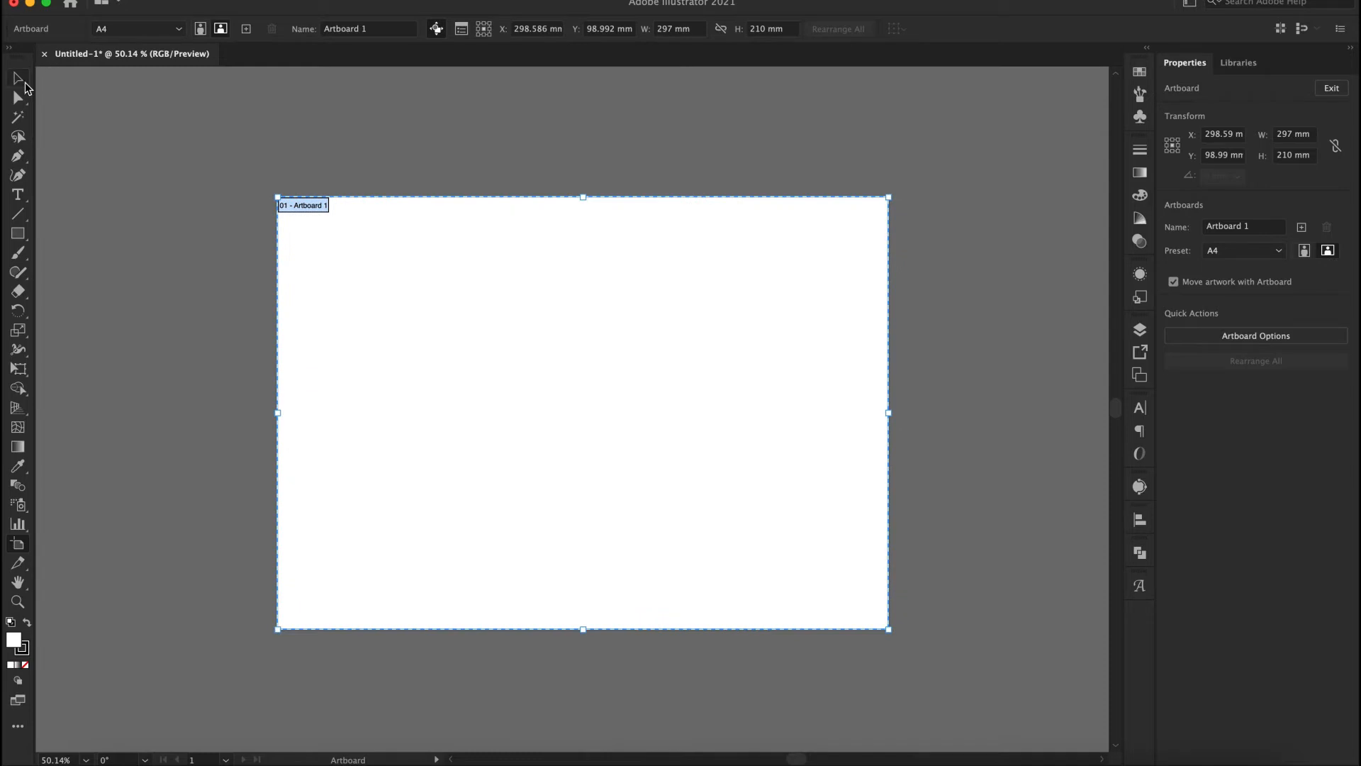
left_click(19, 82)
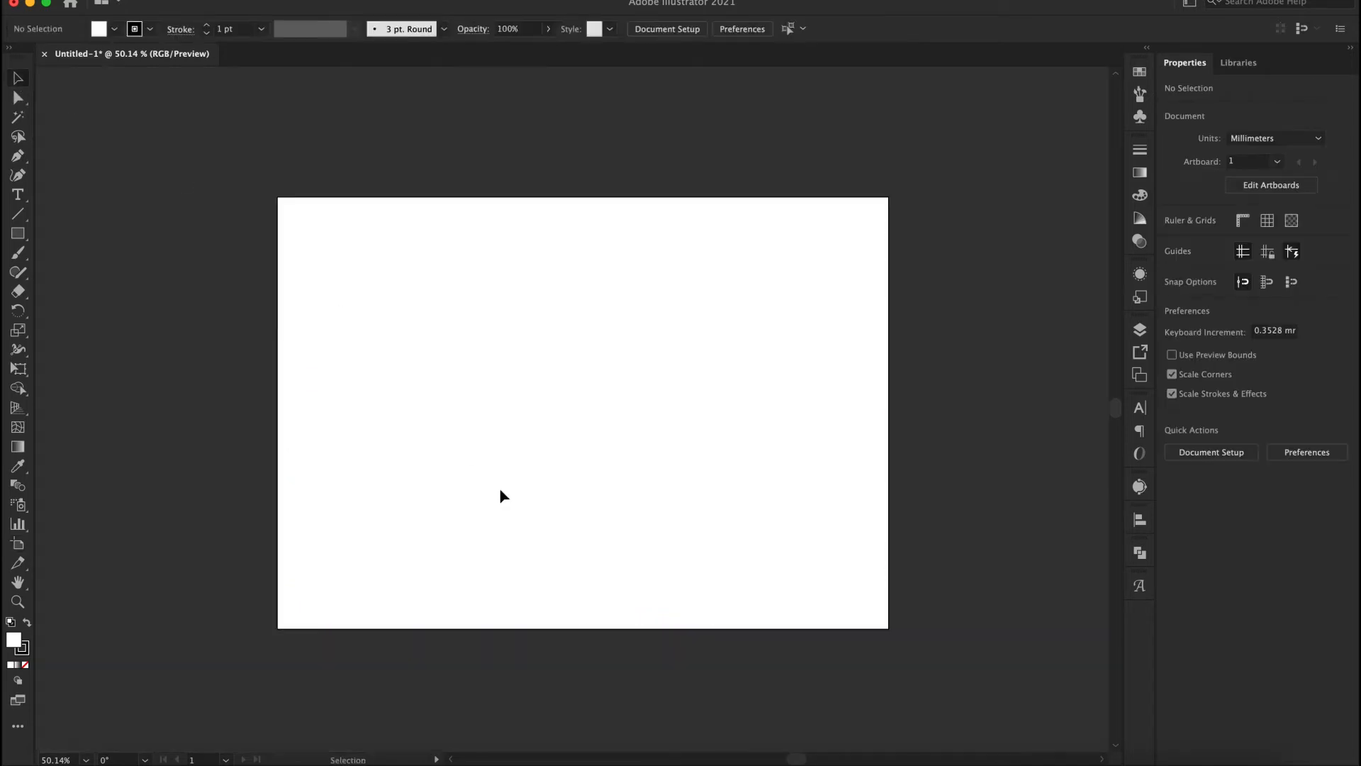
Place the black-little-girl-getting photo from the Desktop and move it onto the empty canvas right of the artboard, at X about 655 mm
scroll(475, 432, "down", 2)
scroll(474, 441, "down", 1)
scroll(473, 441, "right", 5)
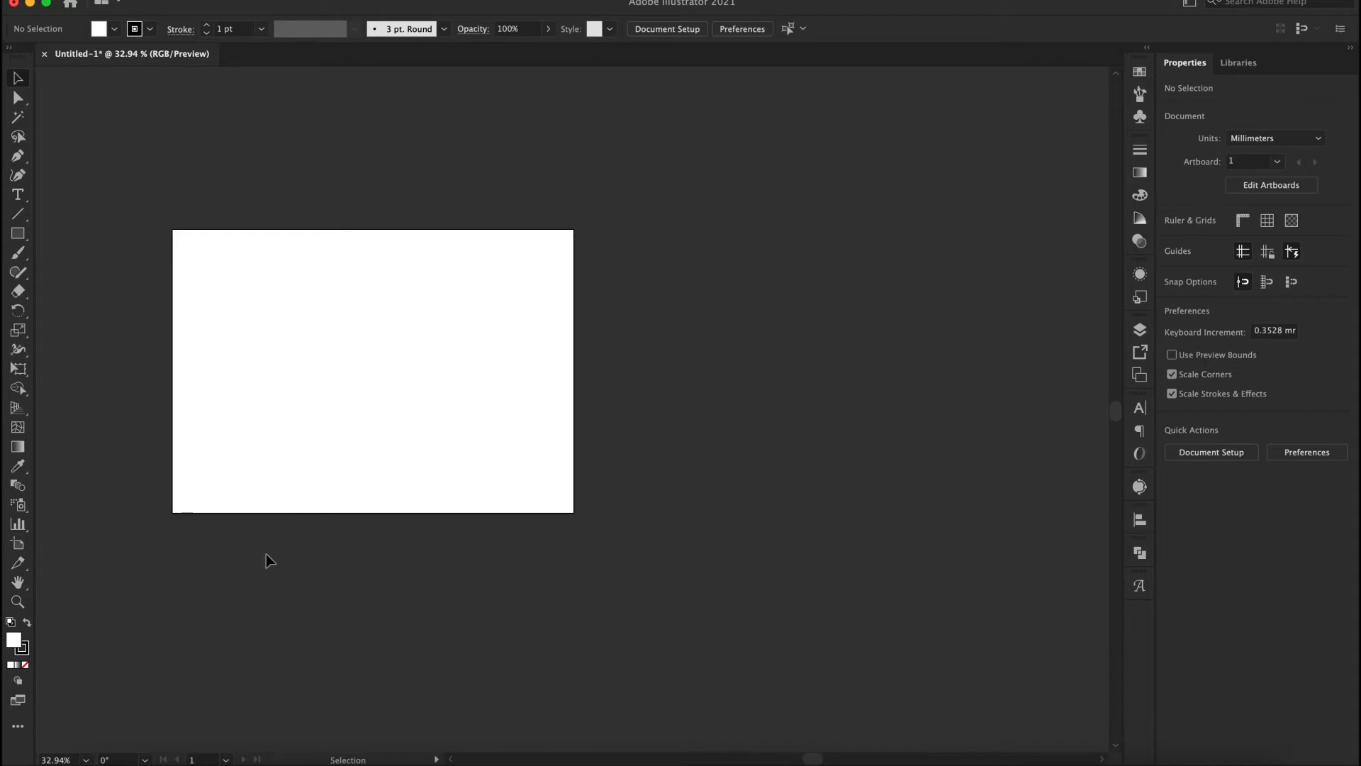
mouse_move(86, 755)
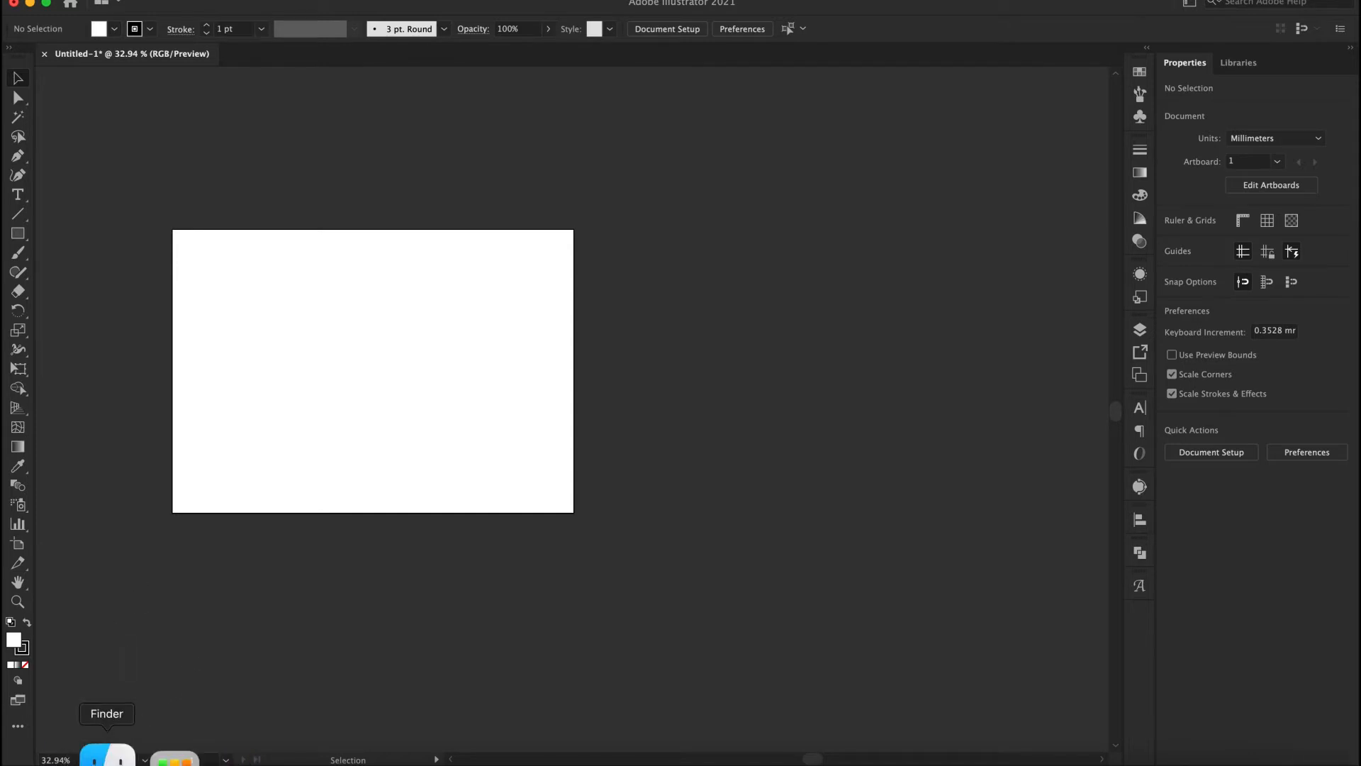
left_click(86, 753)
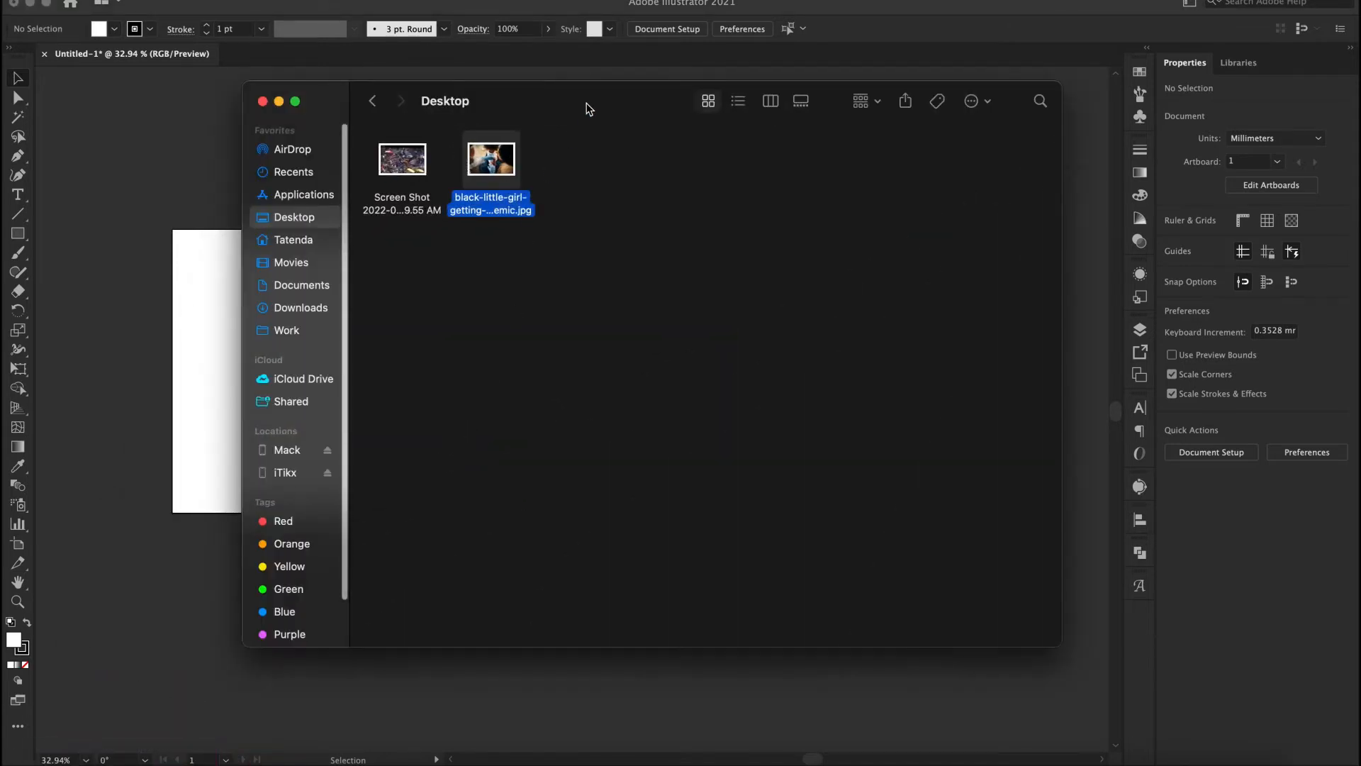
left_click_drag(630, 105, 1029, 97)
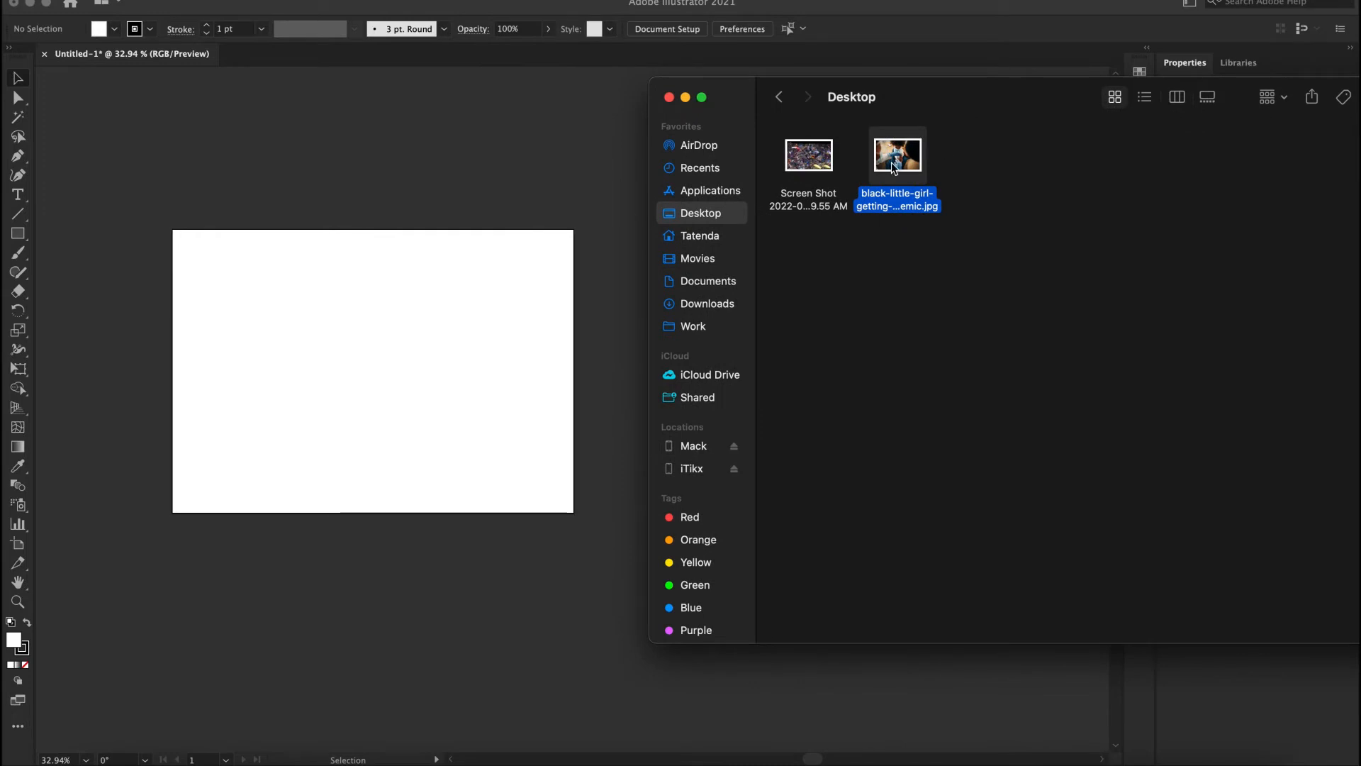
mouse_move(892, 168)
left_mouse_down()
mouse_move(540, 423)
mouse_move(552, 432)
left_mouse_up()
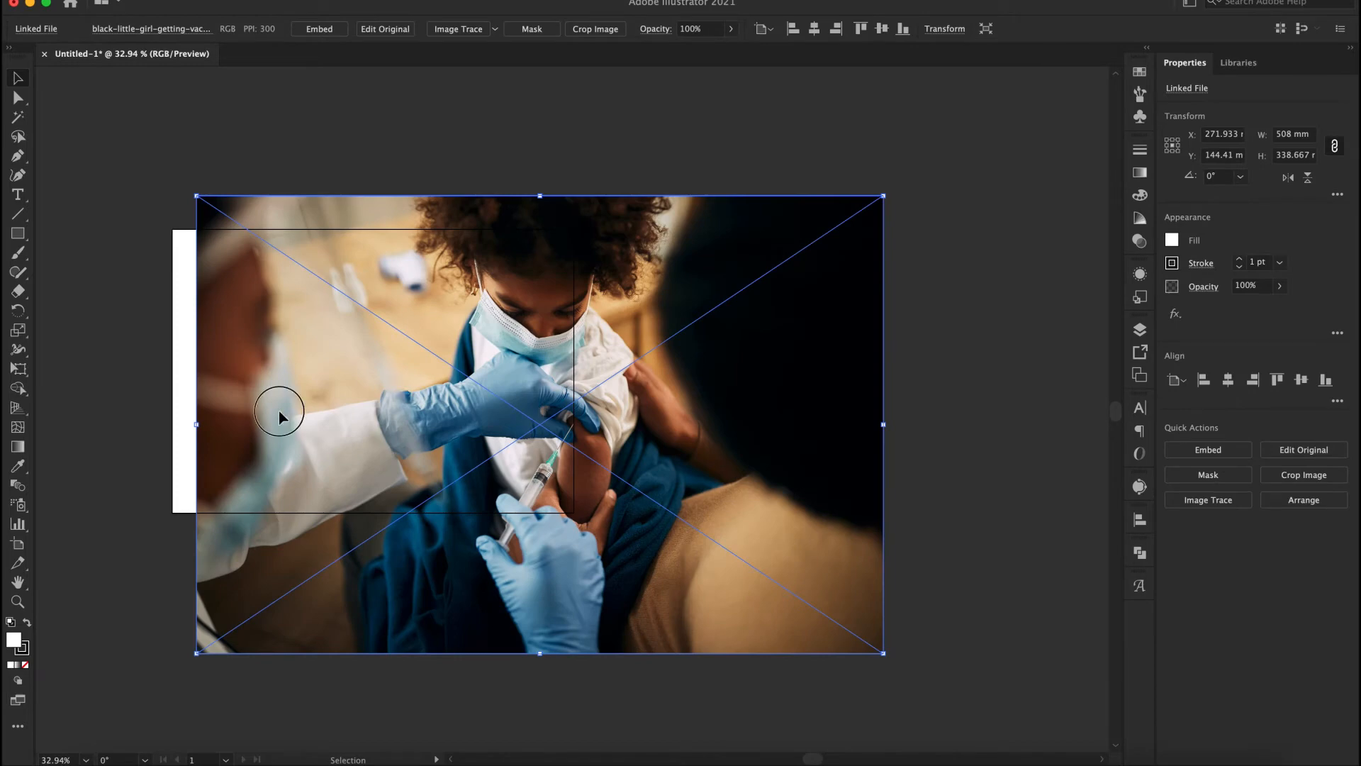
left_click_drag(278, 410, 677, 377)
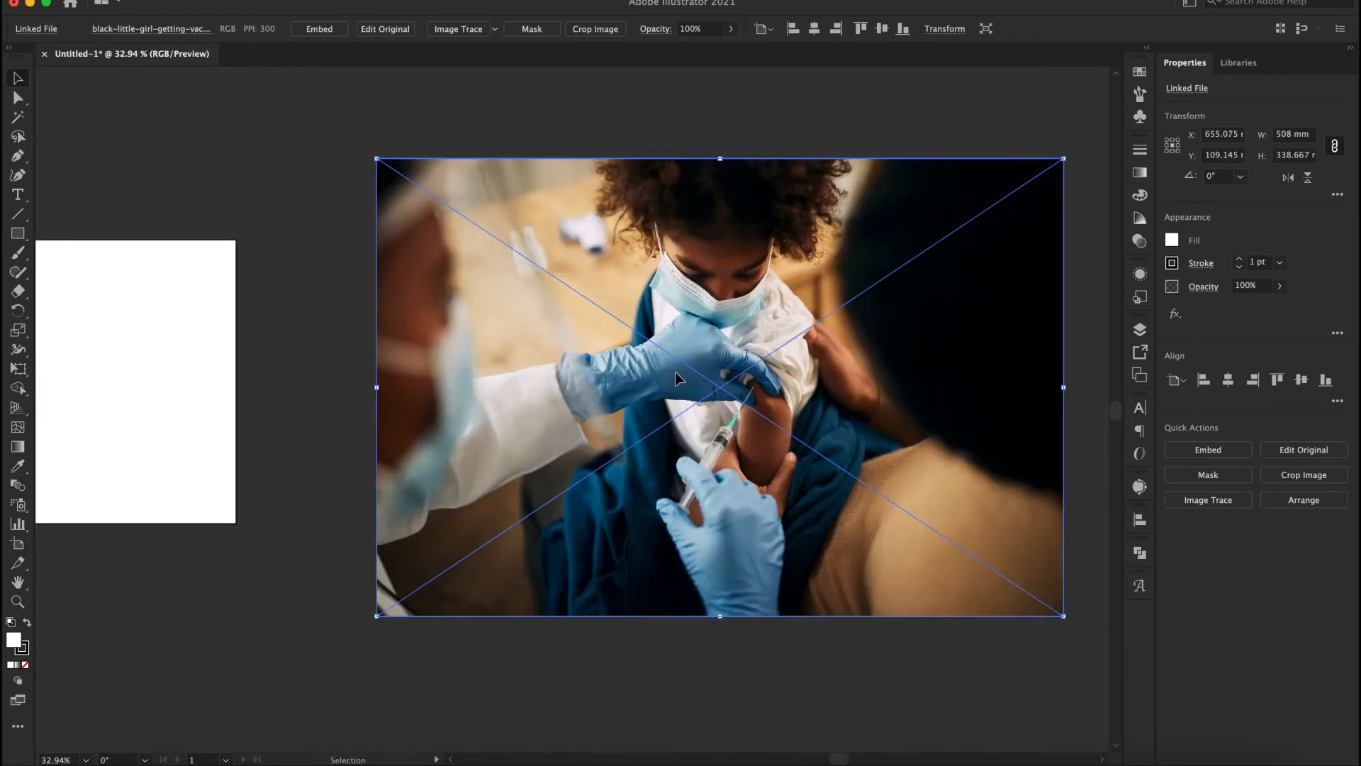
scroll(677, 378, "right", 3)
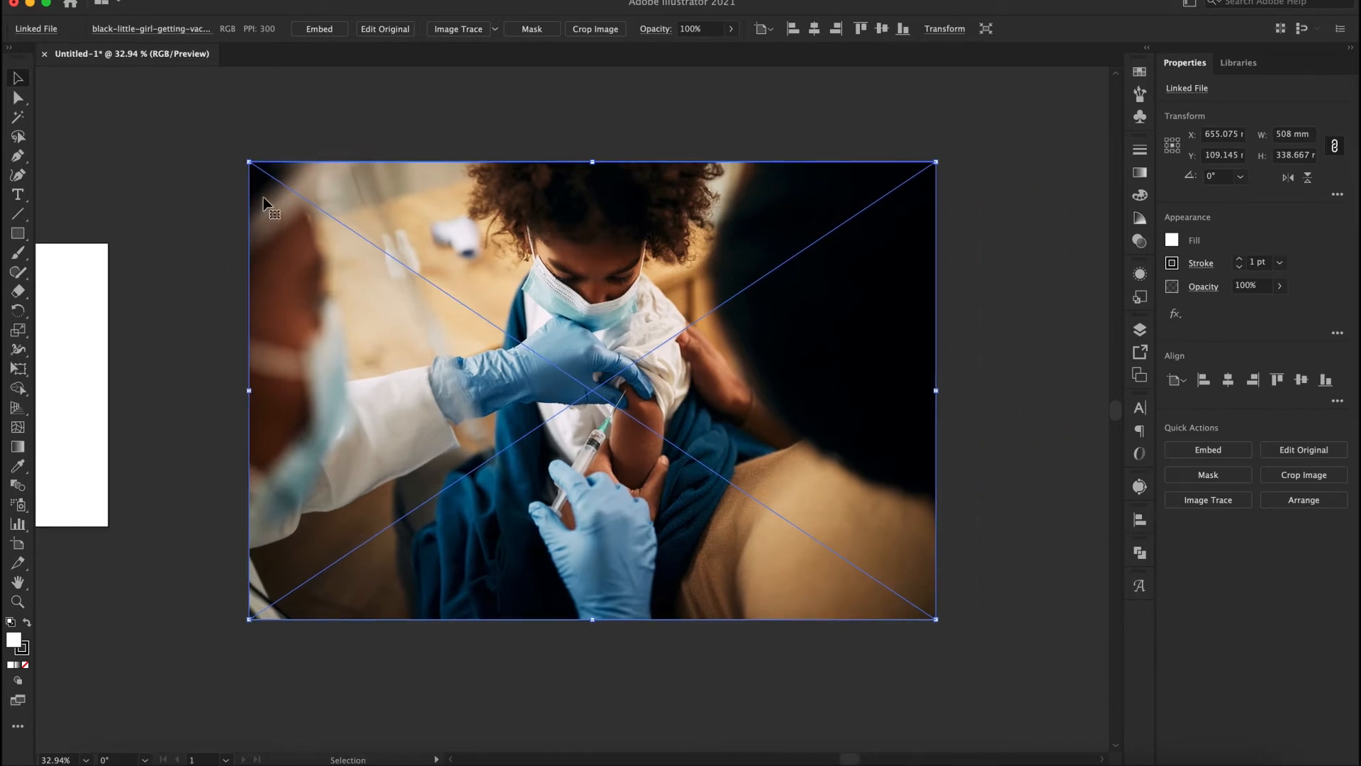
Replace an artboard drawn by hand over the photo with one fitted automatically to the photo's bounds, 508 × 338.67 mm
left_click(19, 546)
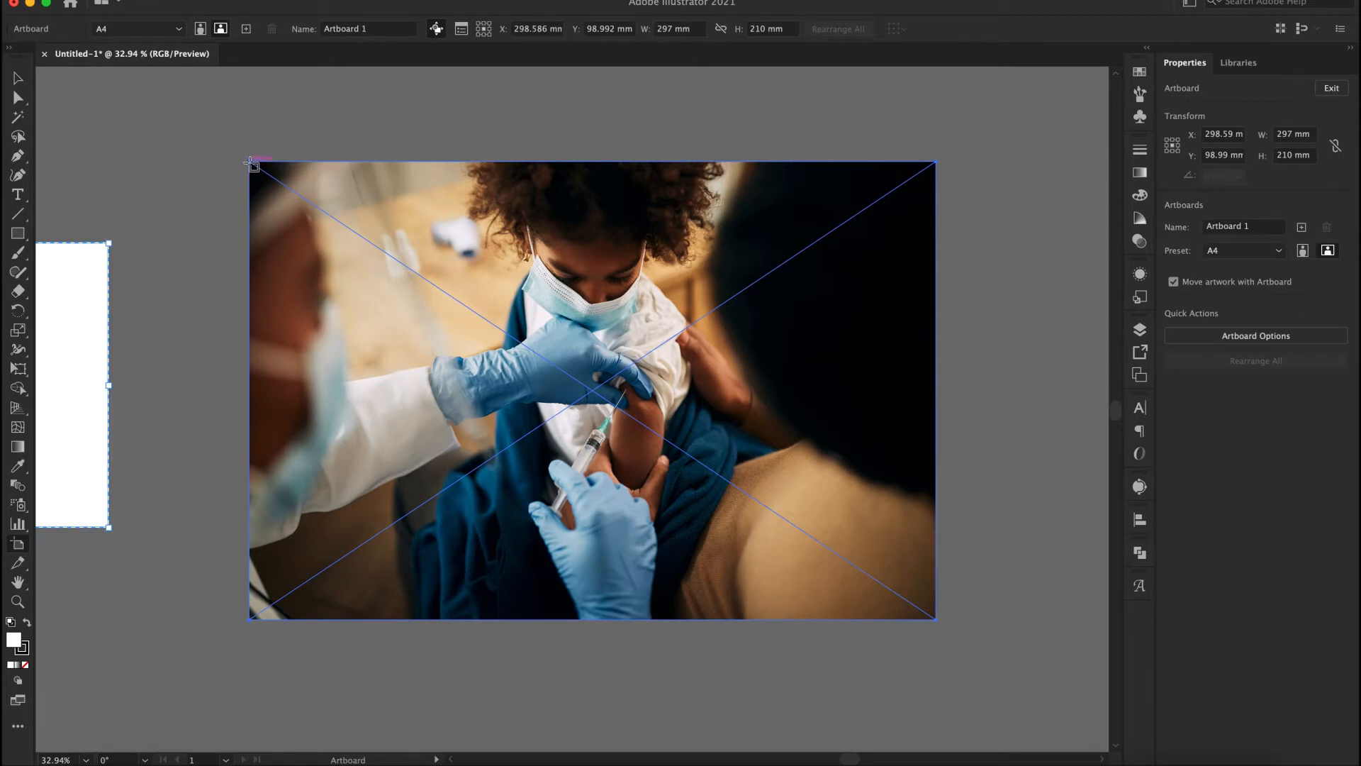
left_click_drag(250, 162, 936, 620)
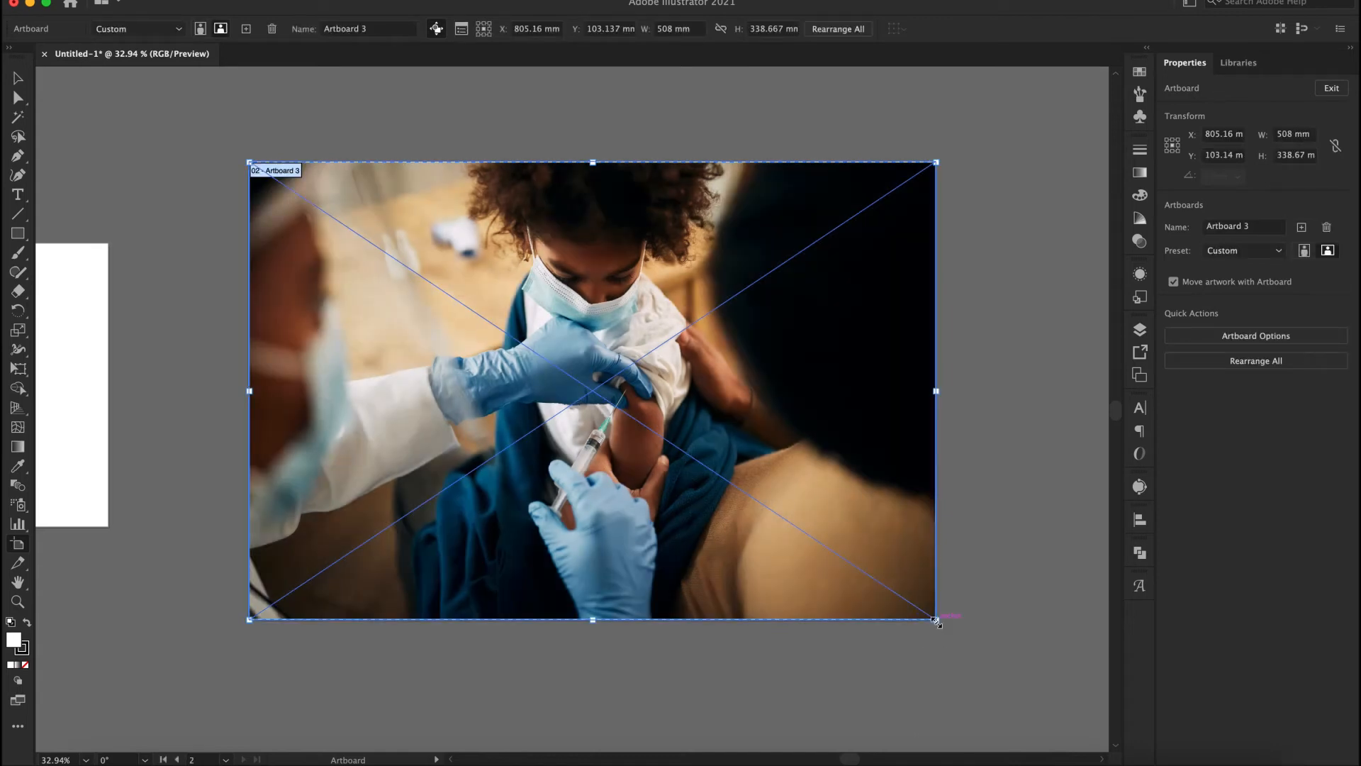
key("Delete")
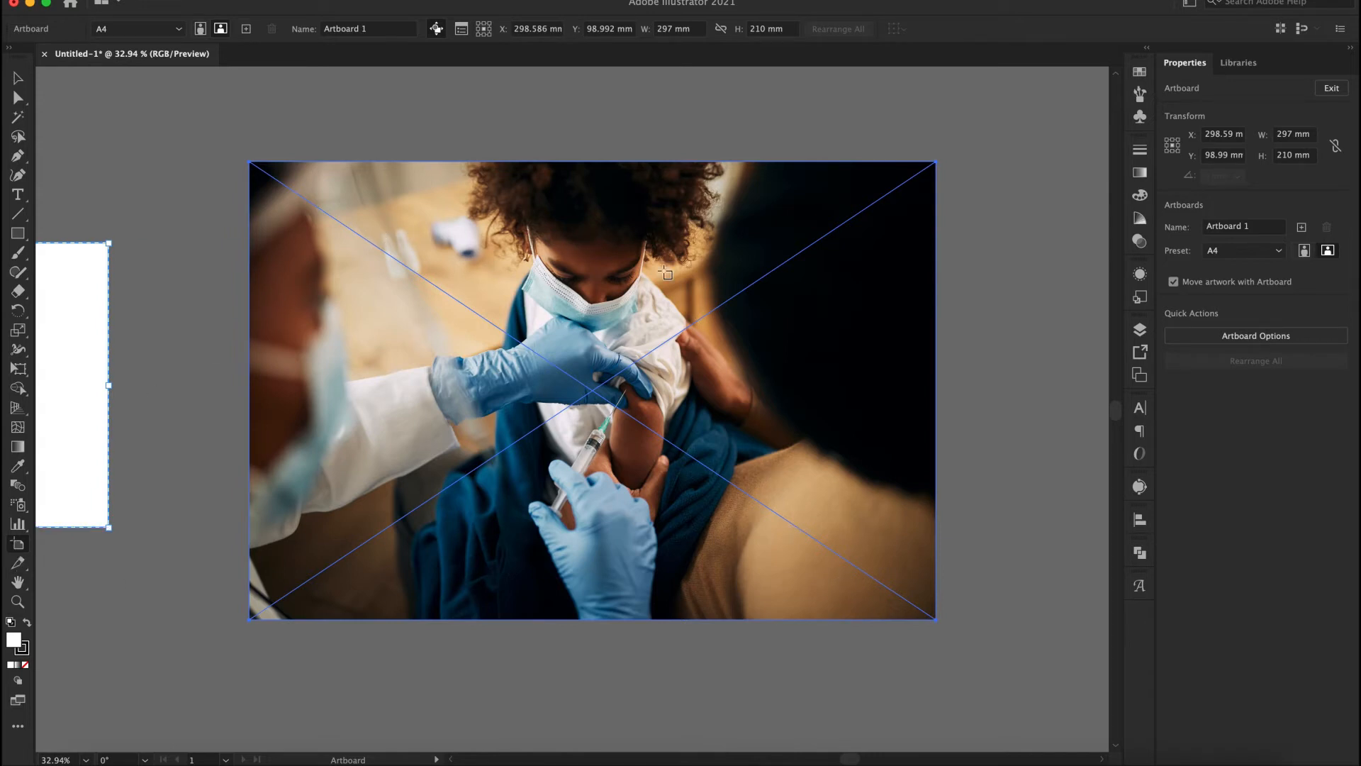
left_click(628, 264)
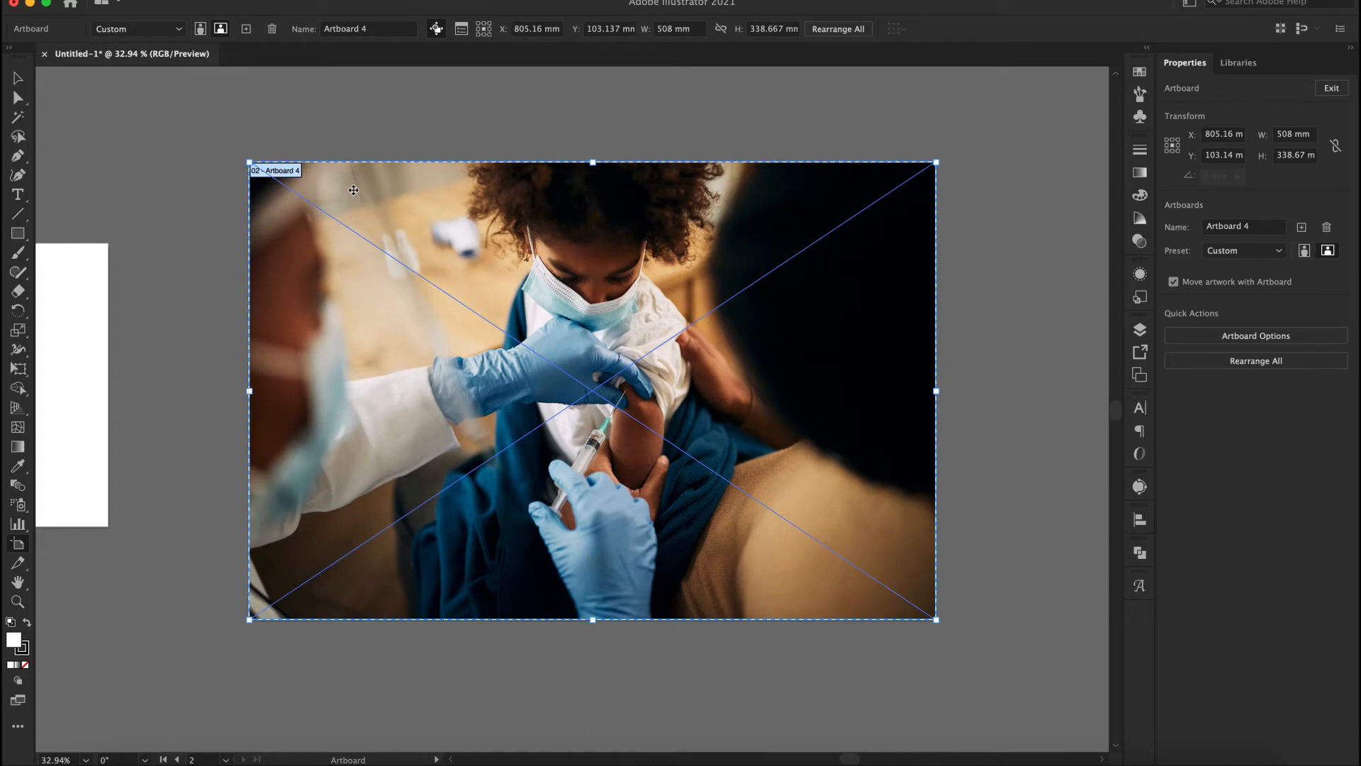
Delete the blank A4 artboard beside the photo
scroll(353, 190, "down", 3)
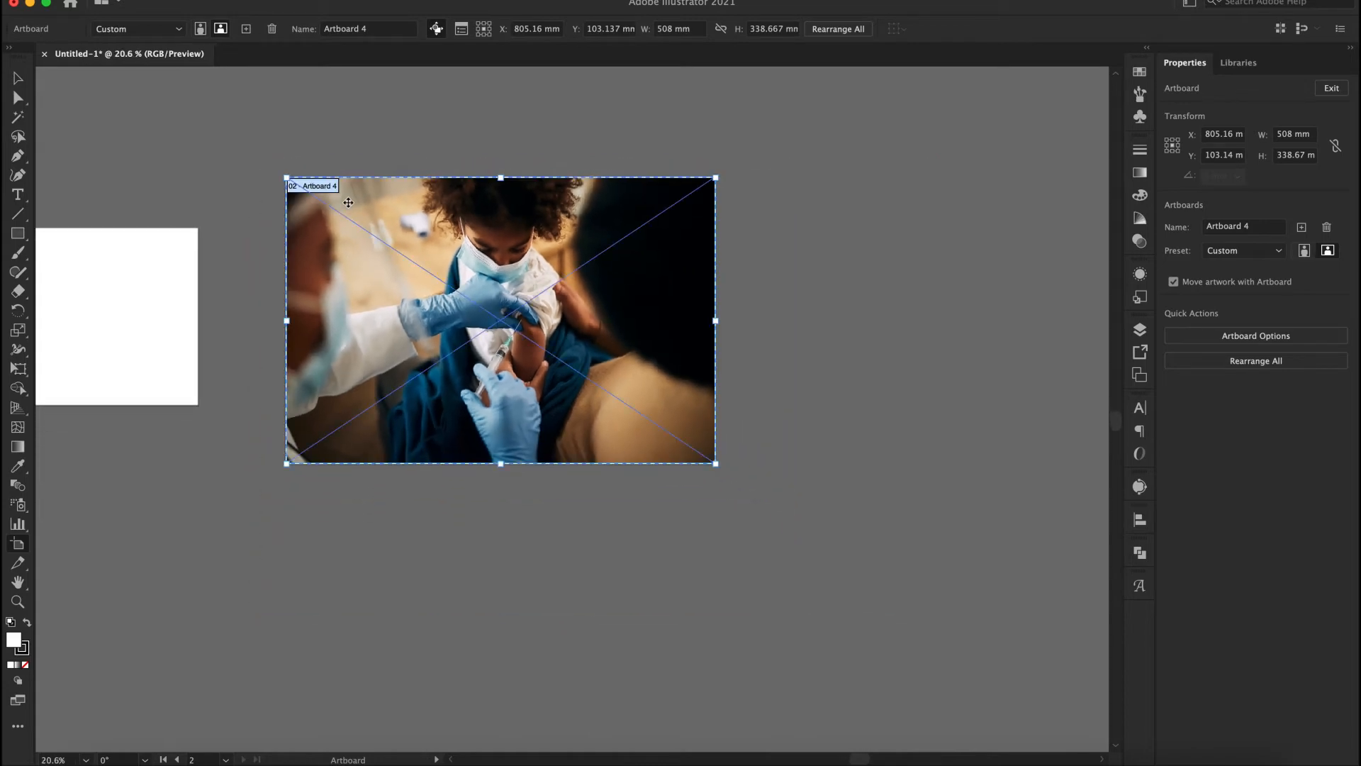
scroll(347, 200, "left", 4)
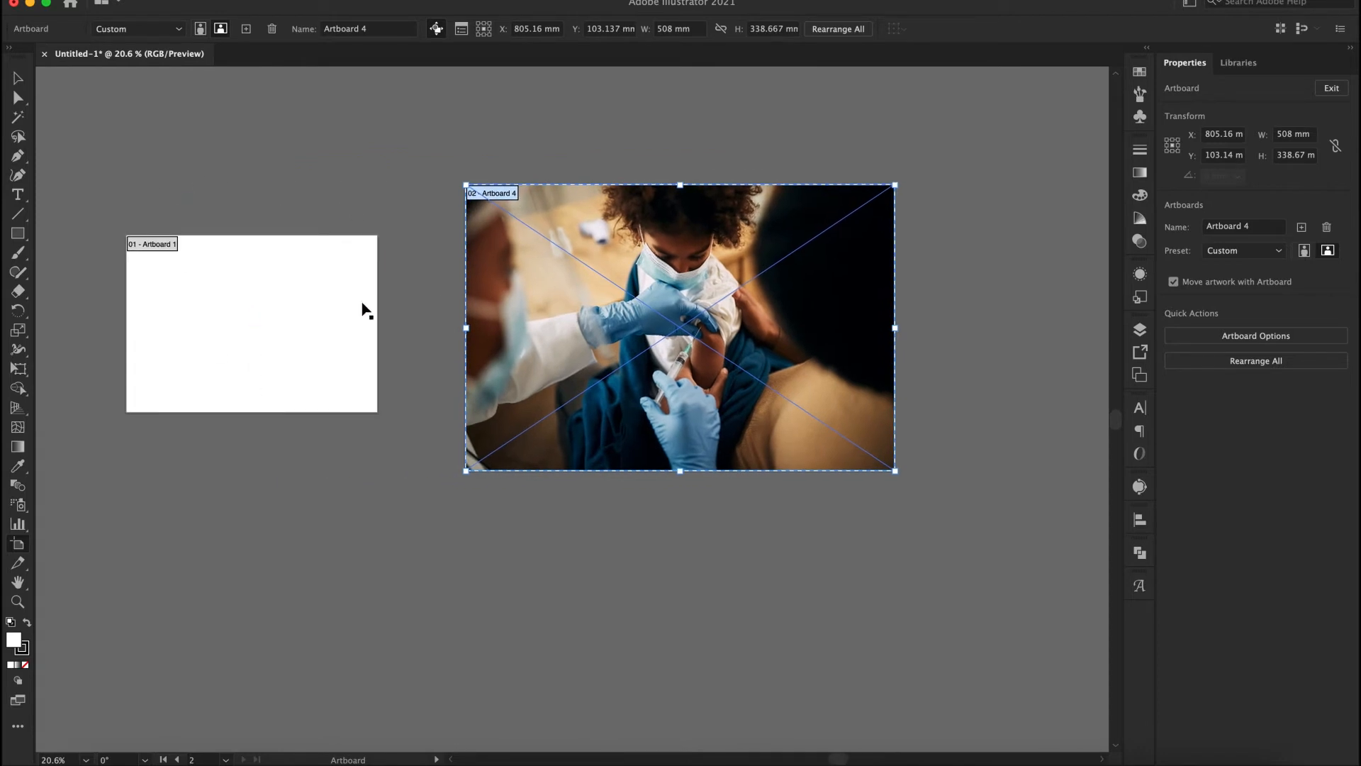
left_click(289, 285)
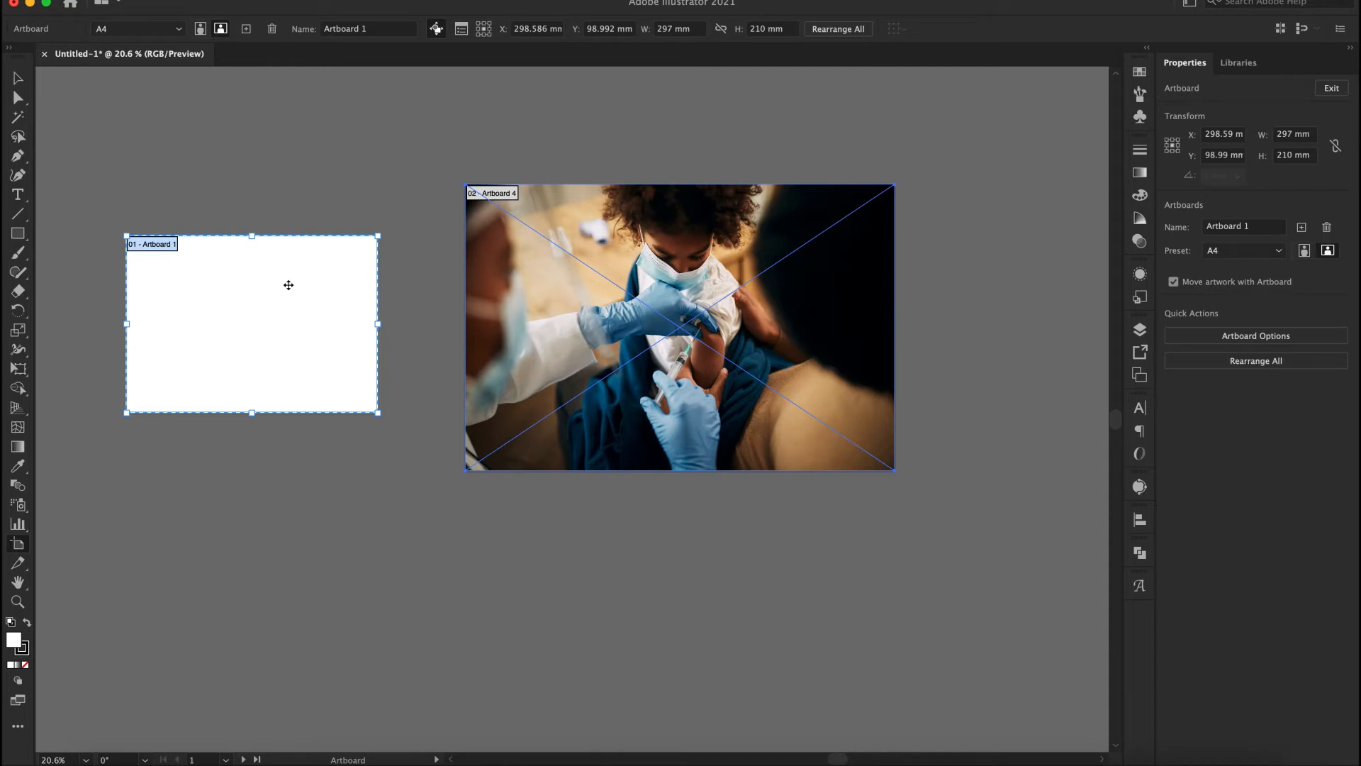
left_click(1325, 227)
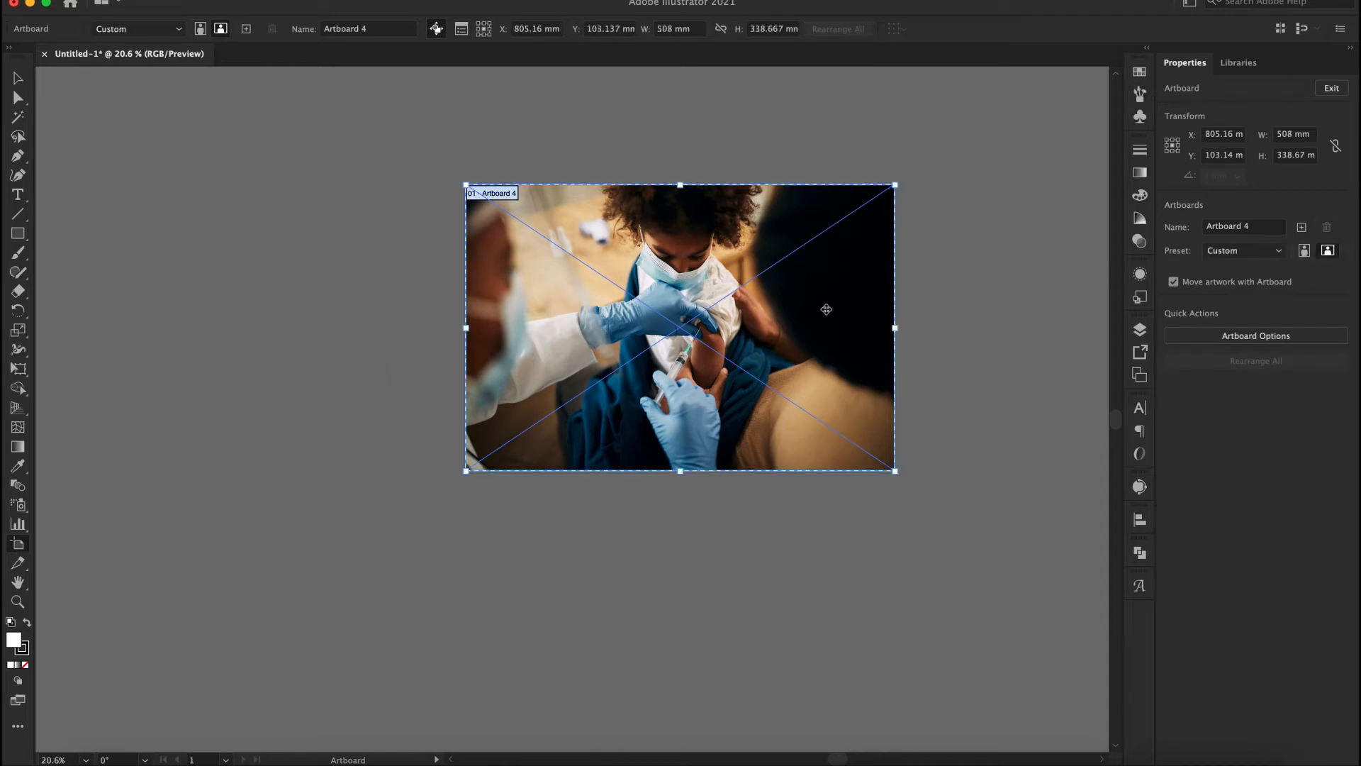
Duplicate the artboard together with its photo to the right of the original, centred at X about 1376 mm
scroll(769, 318, "right", 5)
scroll(770, 318, "right", 3)
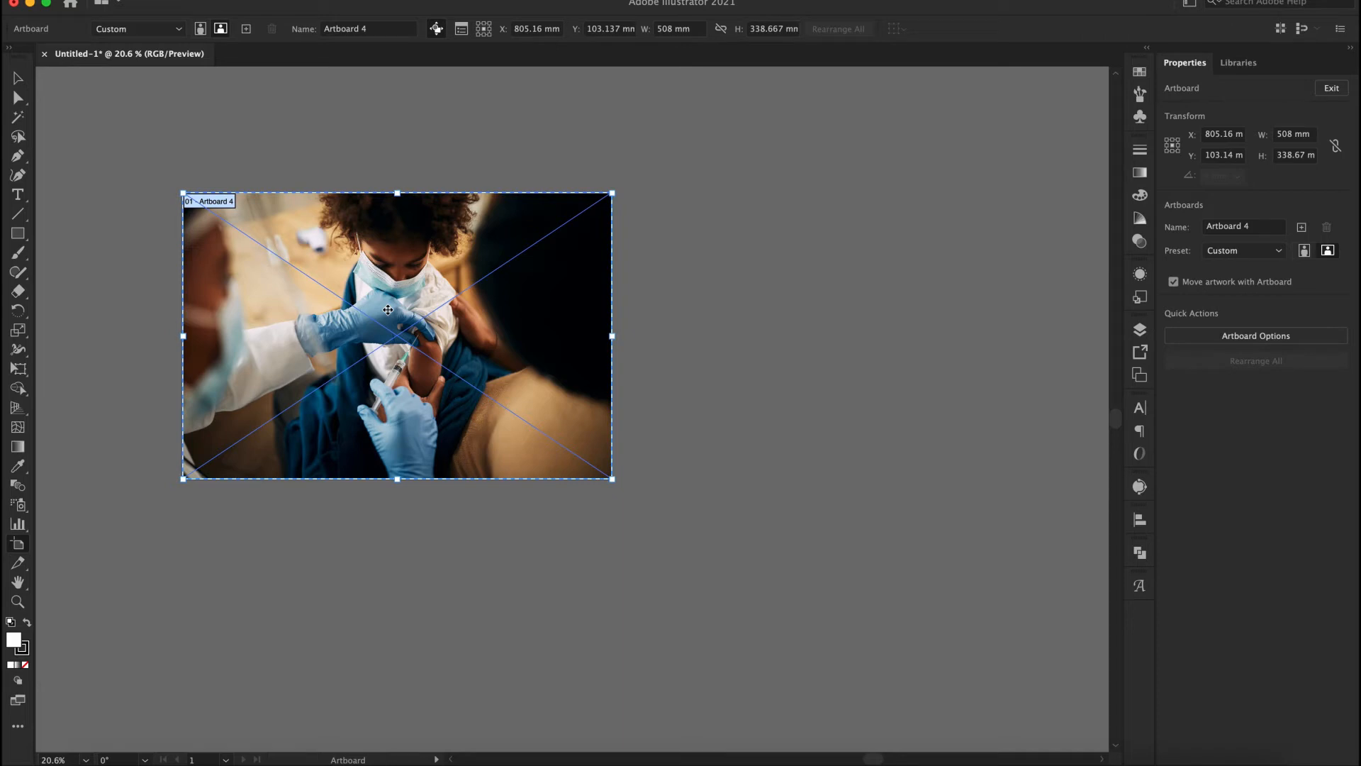
left_click_drag(389, 314, 877, 319)
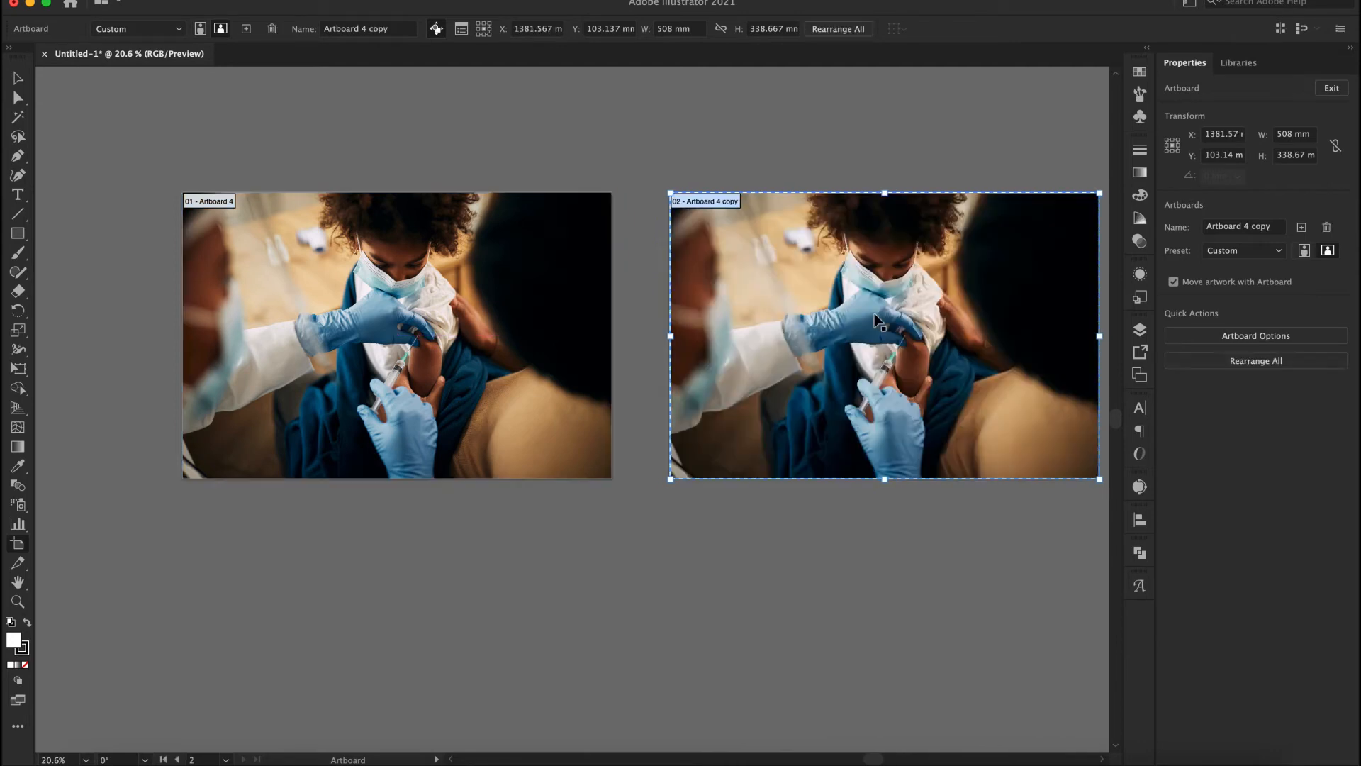
scroll(875, 314, "right", 5)
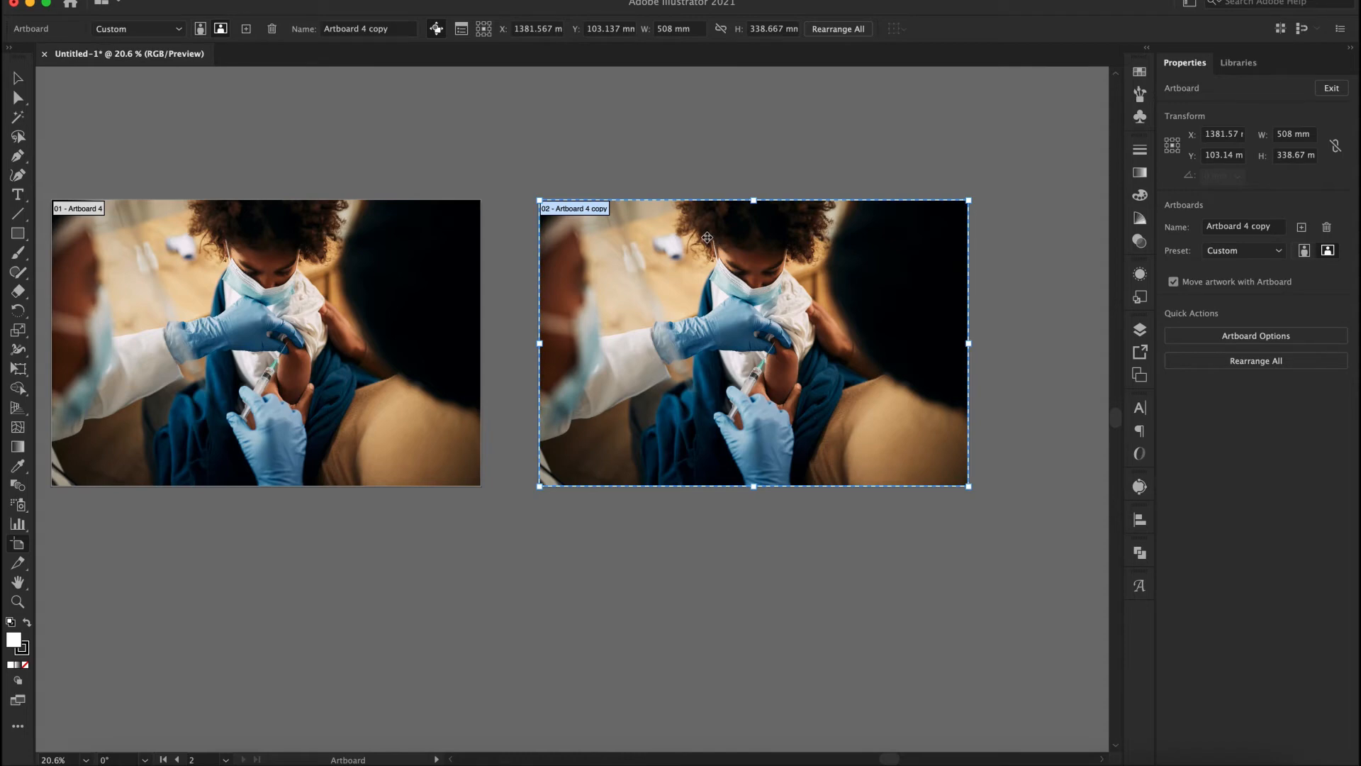
scroll(707, 237, "right", 5)
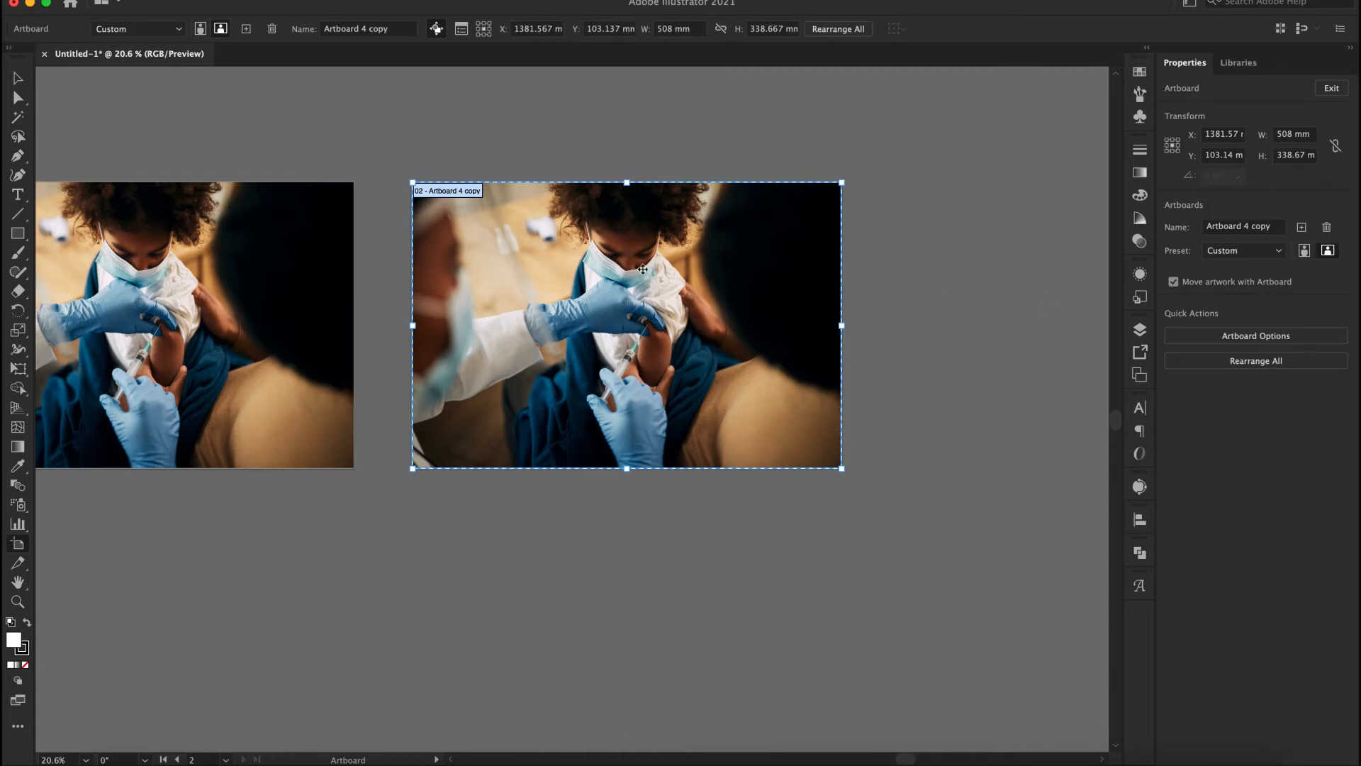
mouse_move(642, 270)
left_mouse_down()
mouse_move(776, 282)
mouse_move(638, 270)
left_mouse_up()
Turn off moving artwork with the artboard and shift the copied artboard right, off its photo, to X about 1943 mm
scroll(638, 269, "right", 5)
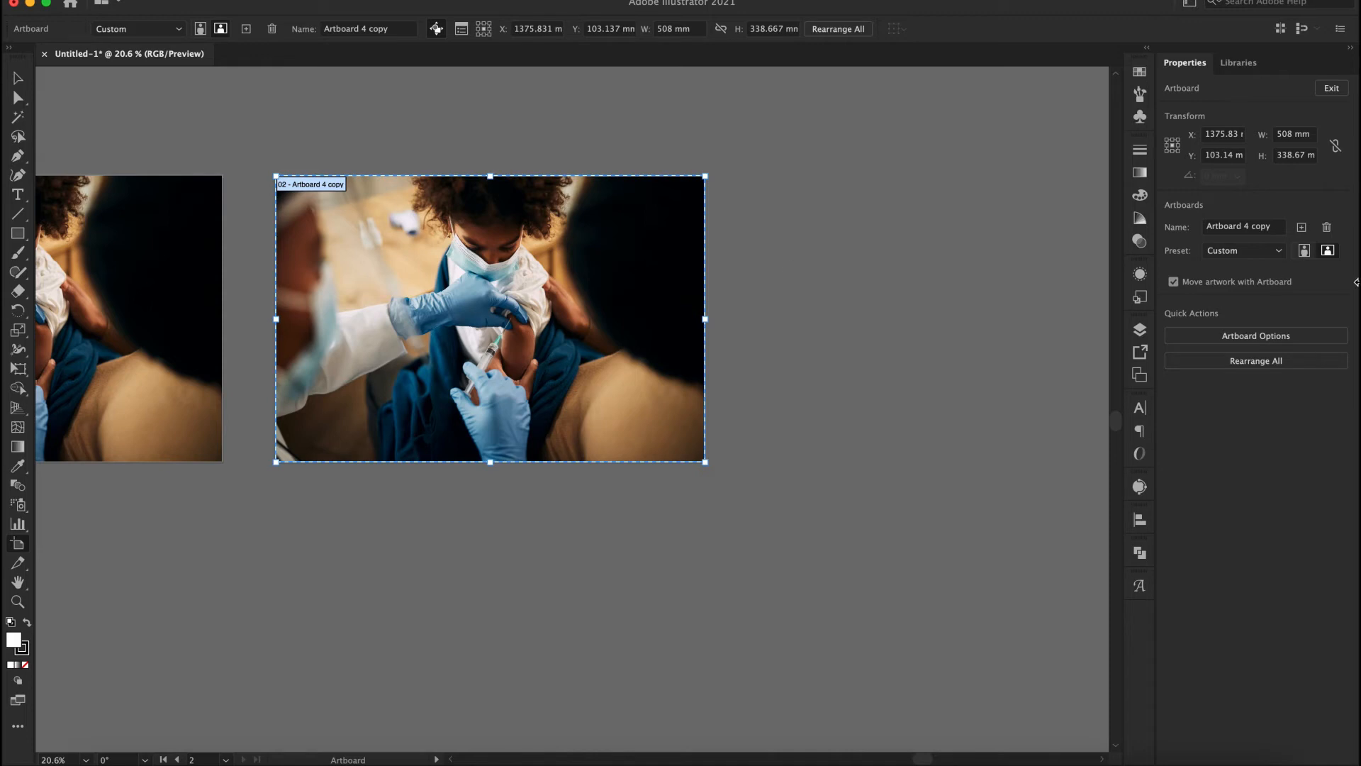
left_click(1174, 283)
left_click_drag(406, 298, 874, 297)
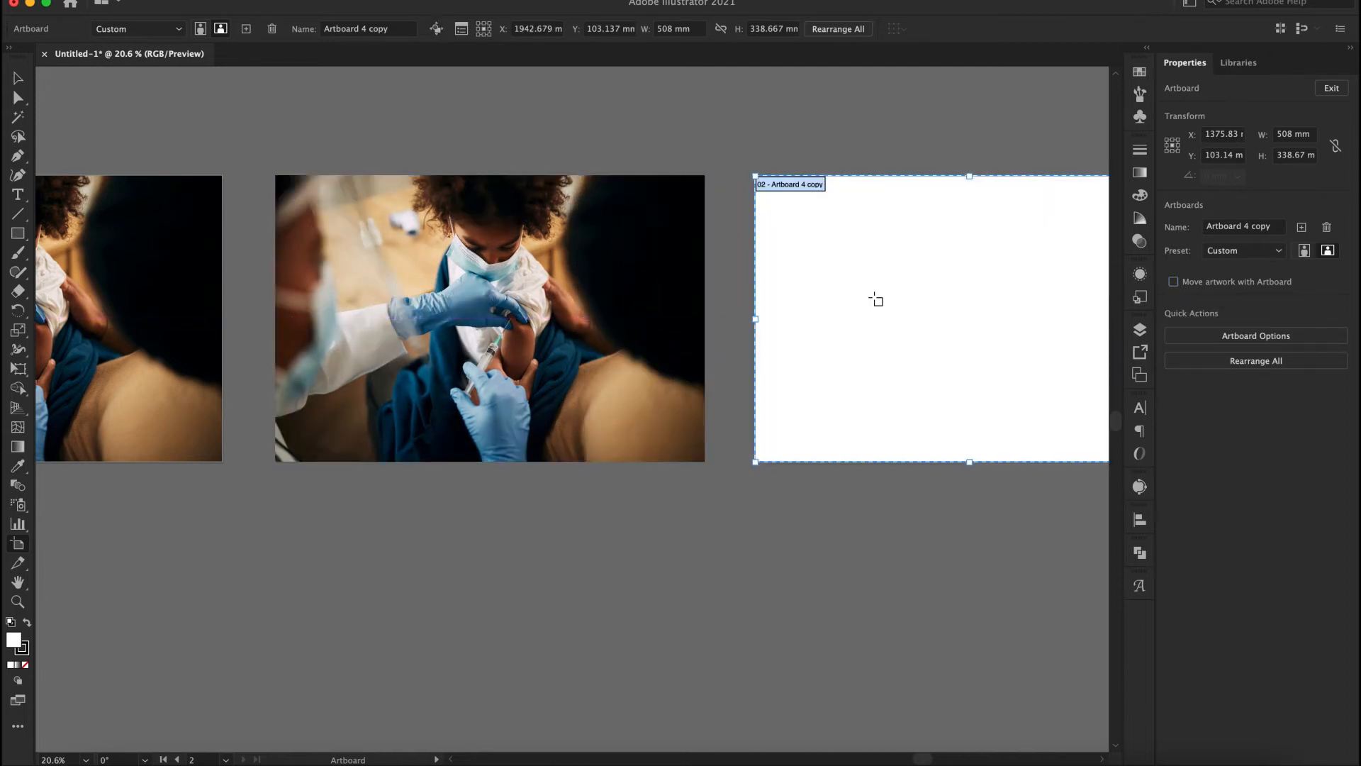
Create a new artboard fitted to the second photo's bounds, 508 × 338.67 mm
left_click(499, 277)
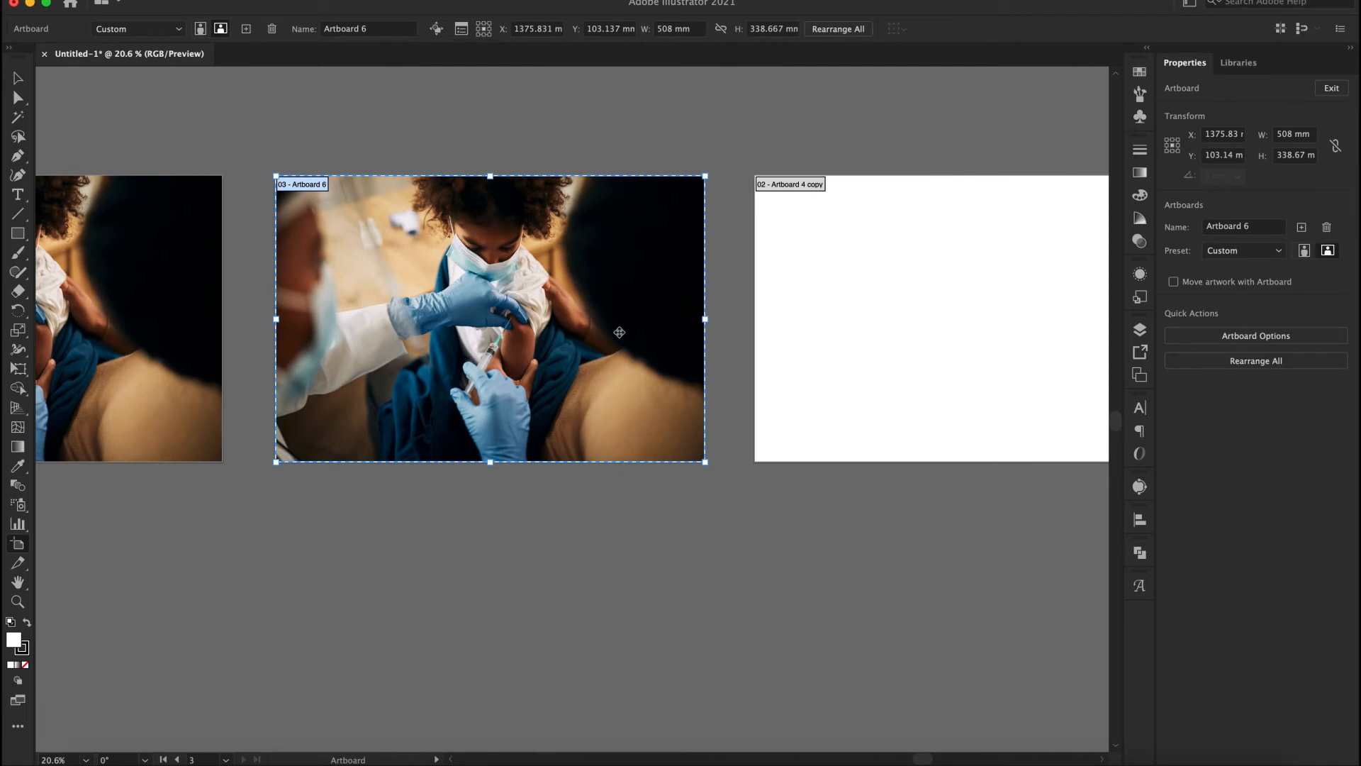
scroll(619, 332, "down", 5)
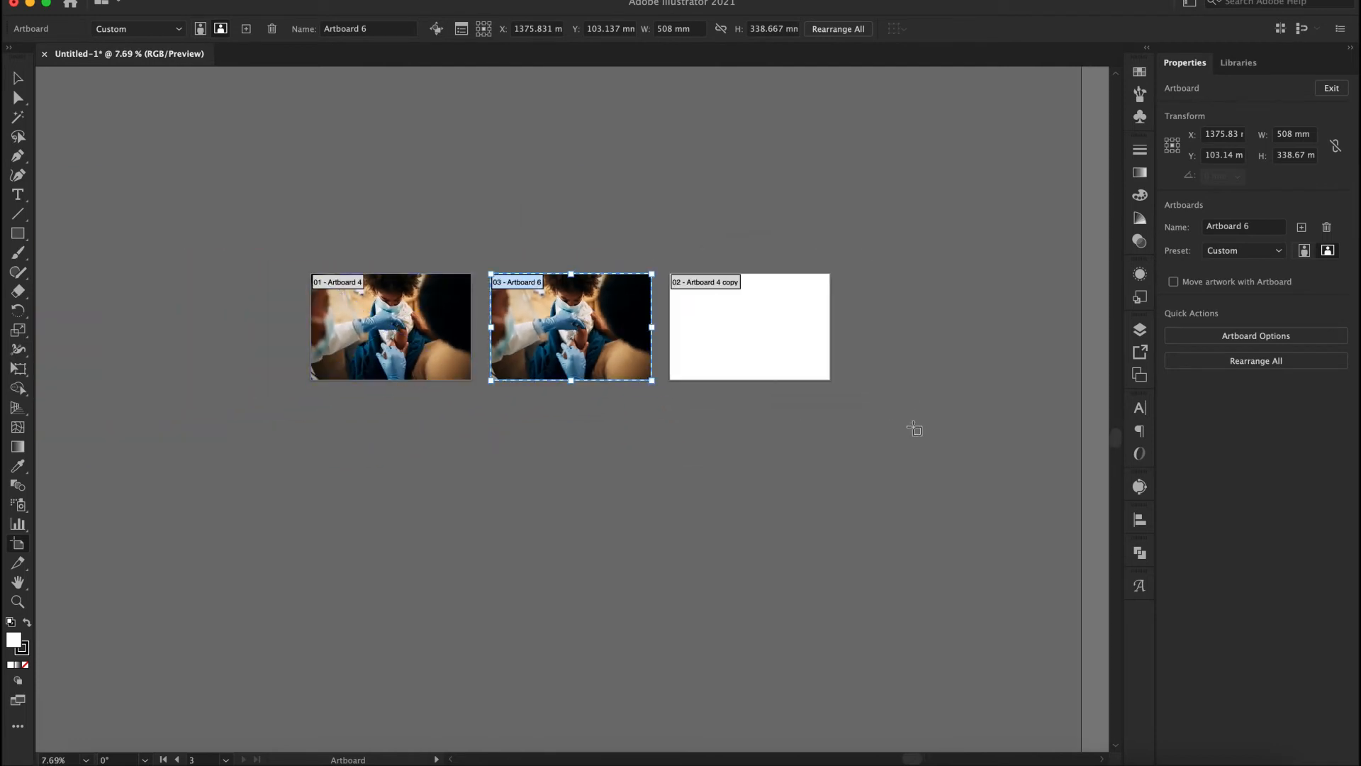
Add four blank artboards of the same 508 × 338.67 mm size as the empty copied artboard
left_click(801, 379)
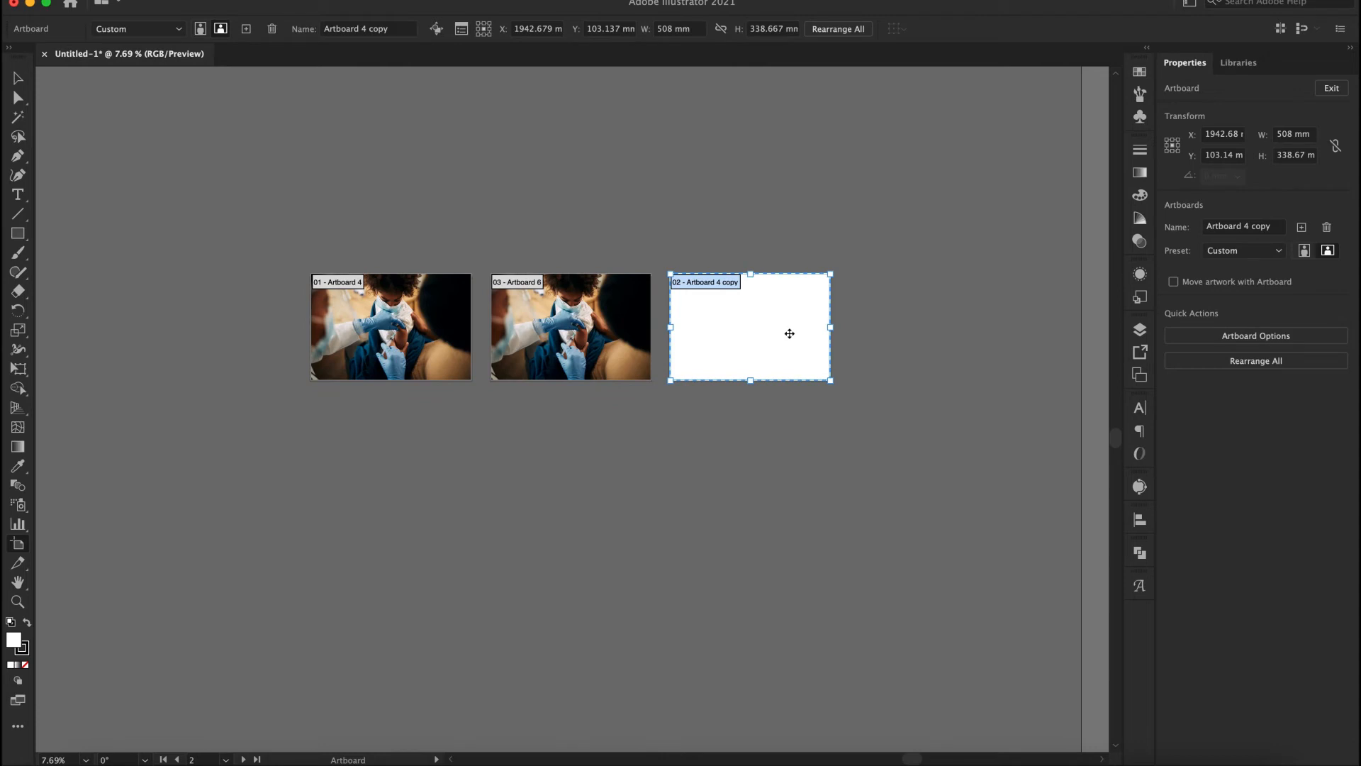
left_click(246, 30)
left_click(246, 30)
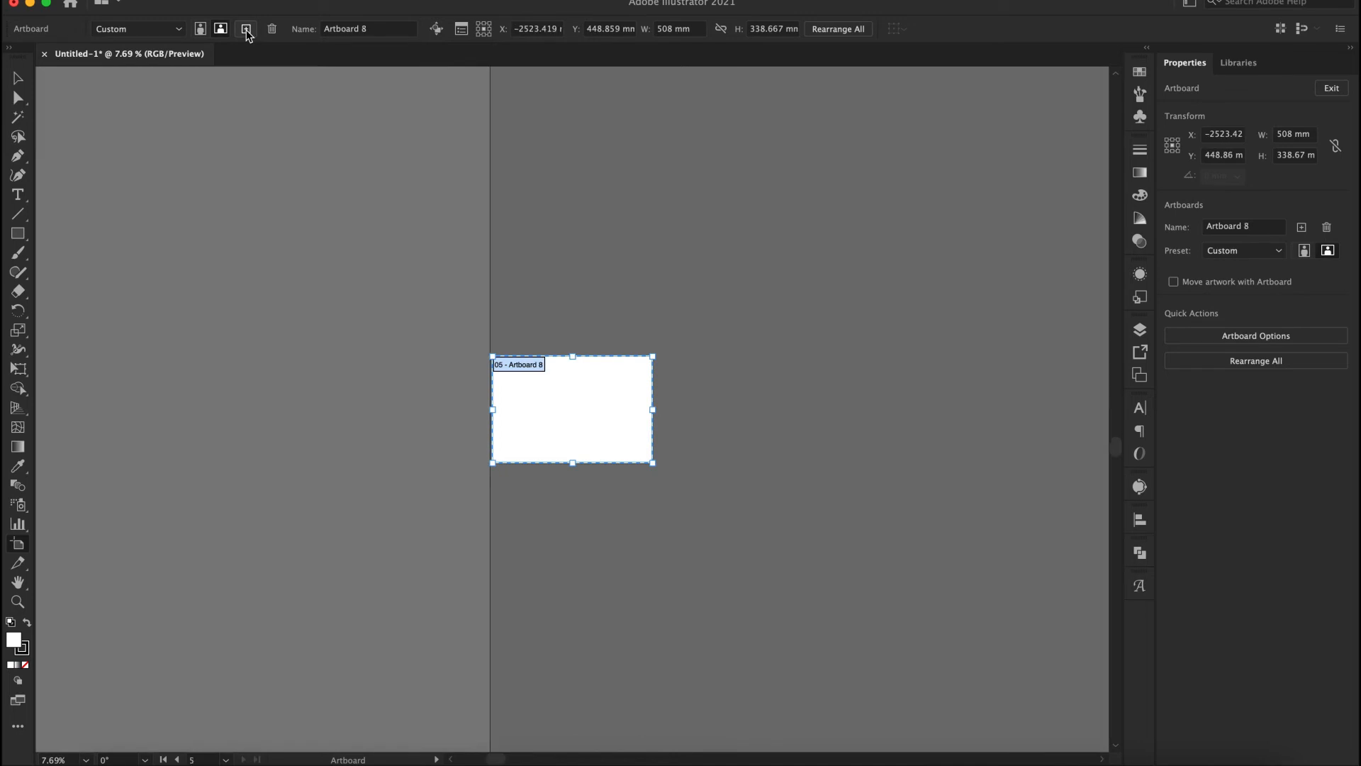
left_click(246, 30)
left_click(246, 30)
scroll(684, 349, "down", 5)
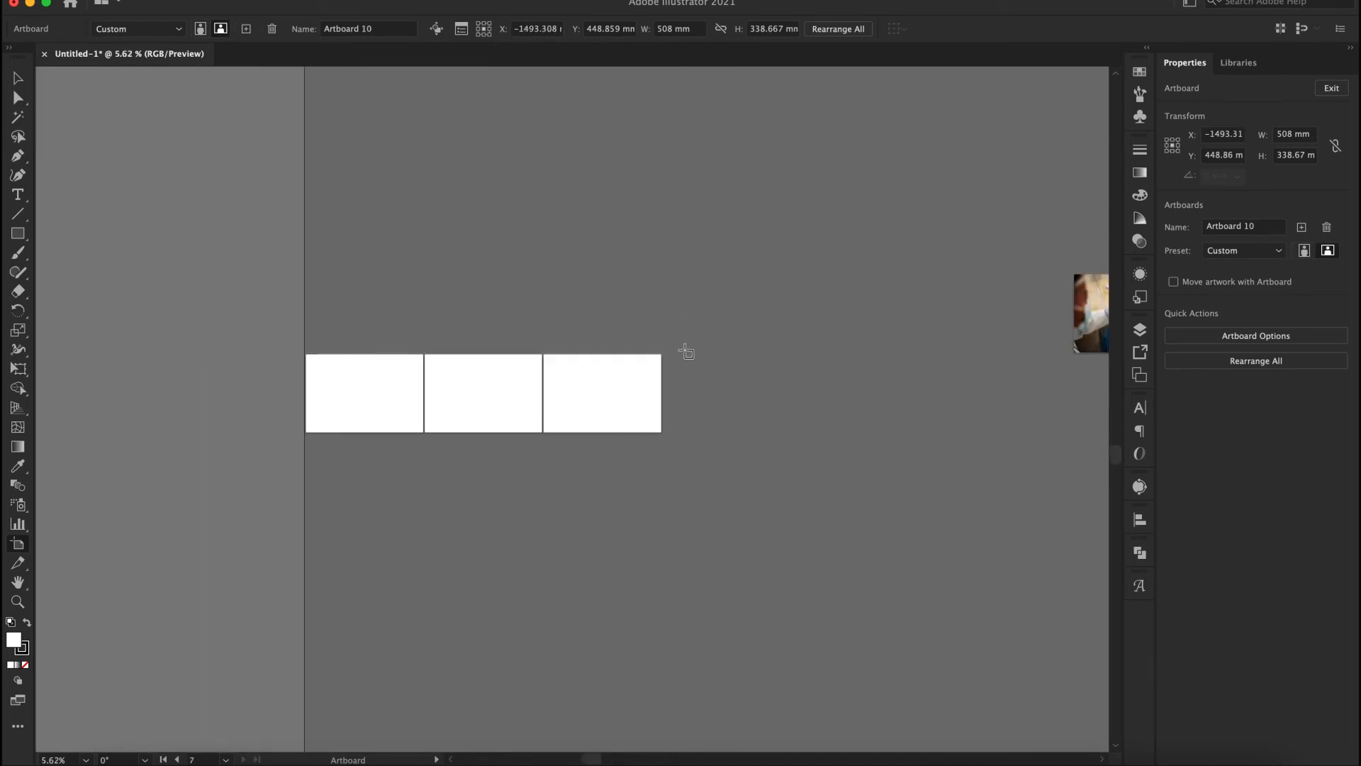
scroll(685, 351, "right", 3)
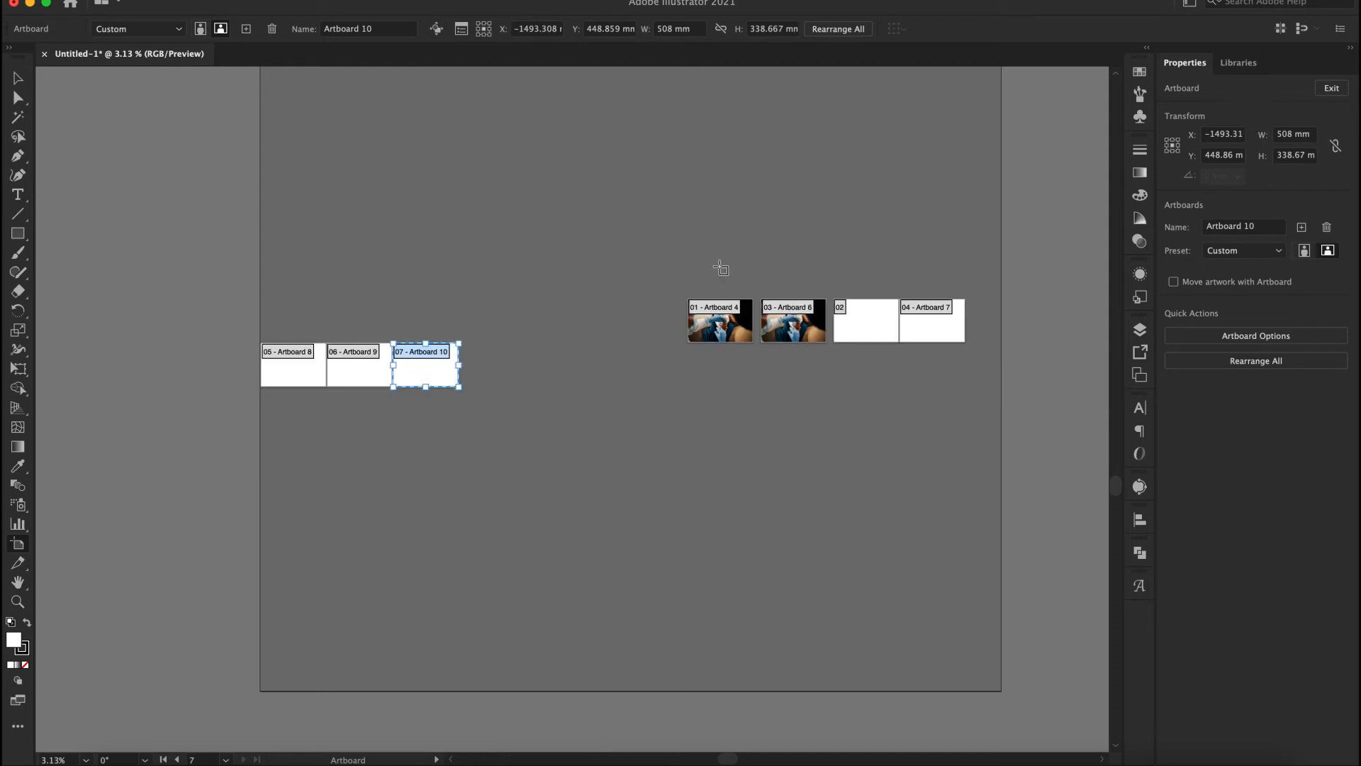
Rearrange all artboards into a single column with 20 mm spacing, moving the artwork along with them
left_click(849, 32)
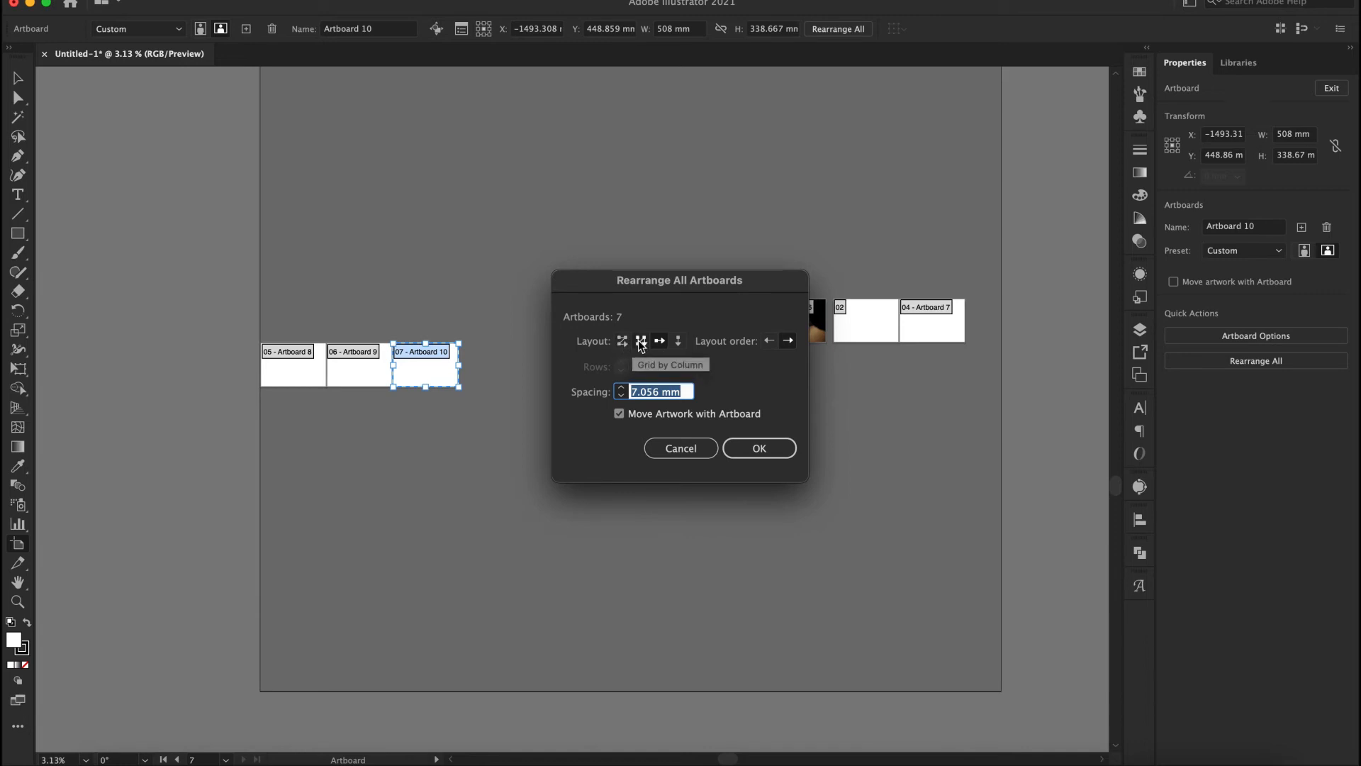
left_click(679, 343)
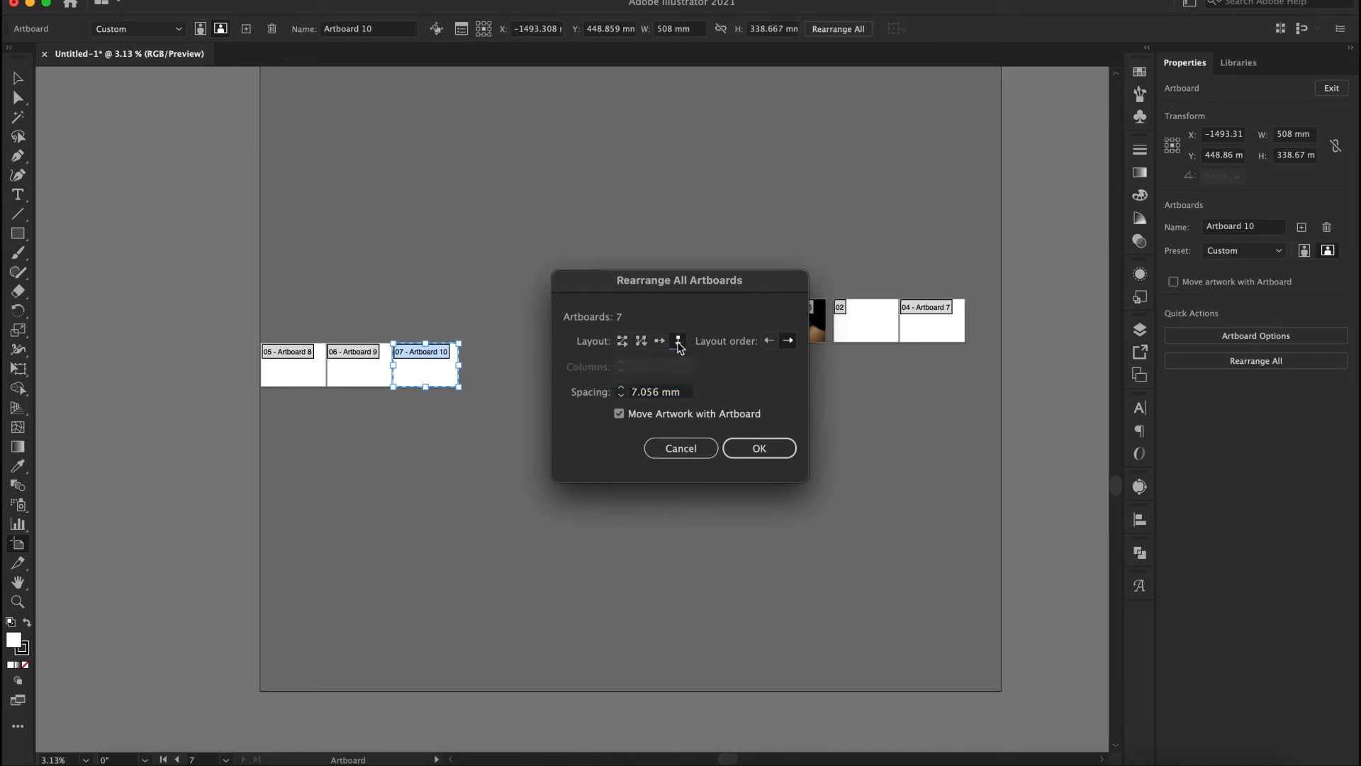
double_click(644, 394)
type("20")
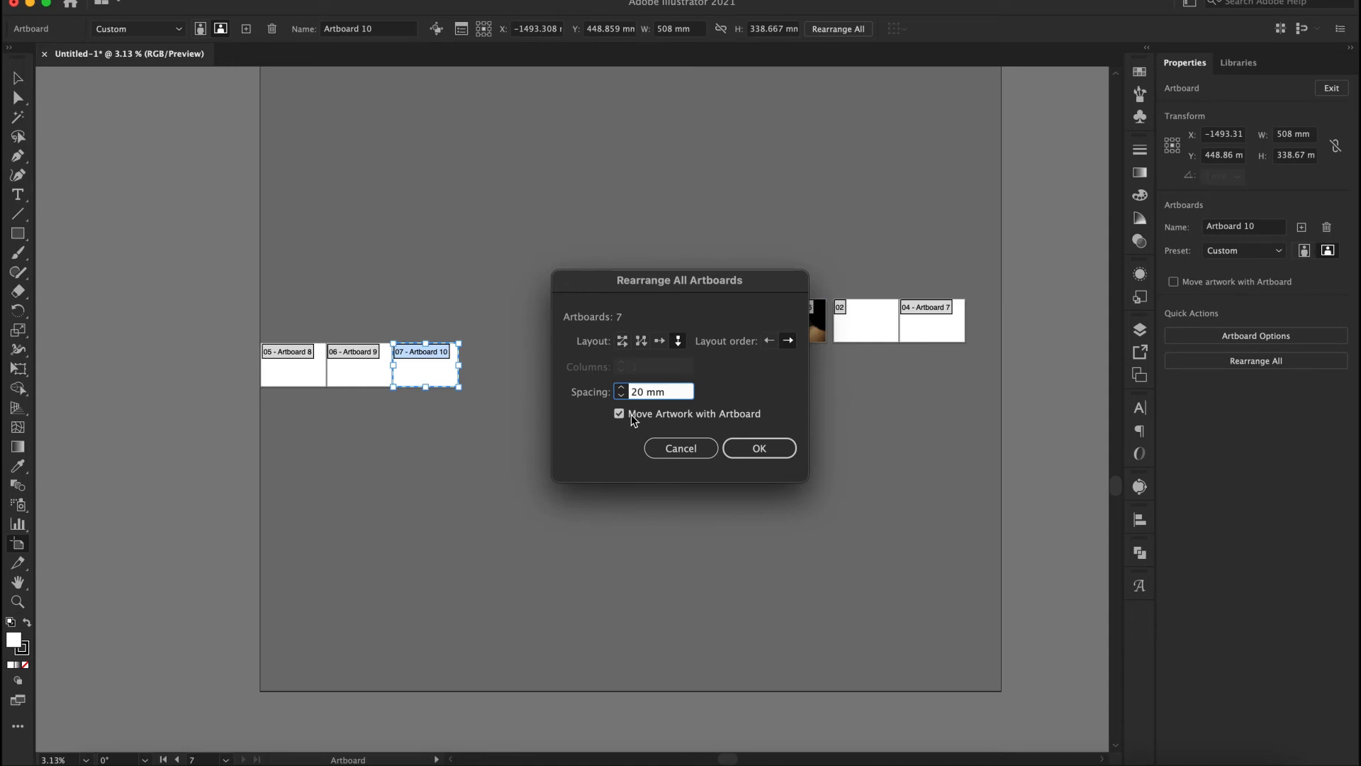
left_click_drag(666, 288, 447, 178)
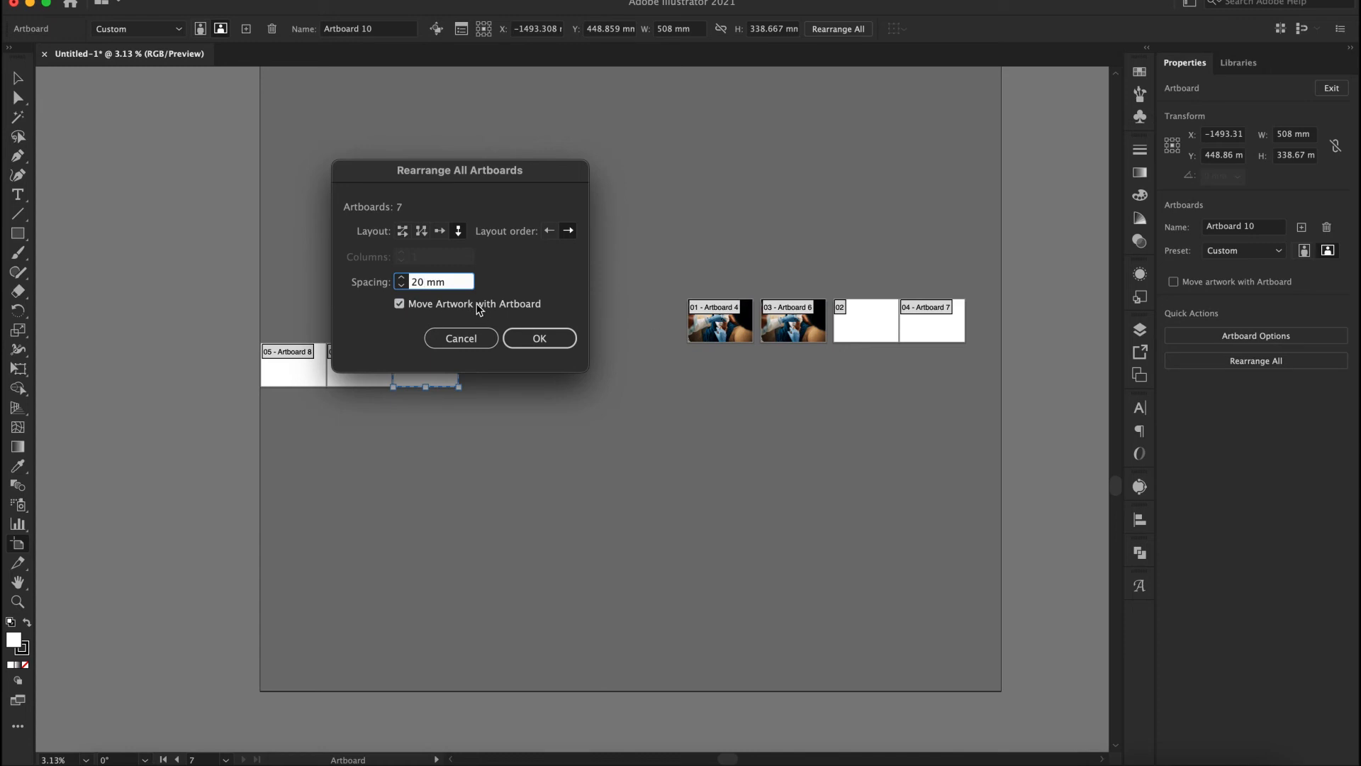
left_click(555, 340)
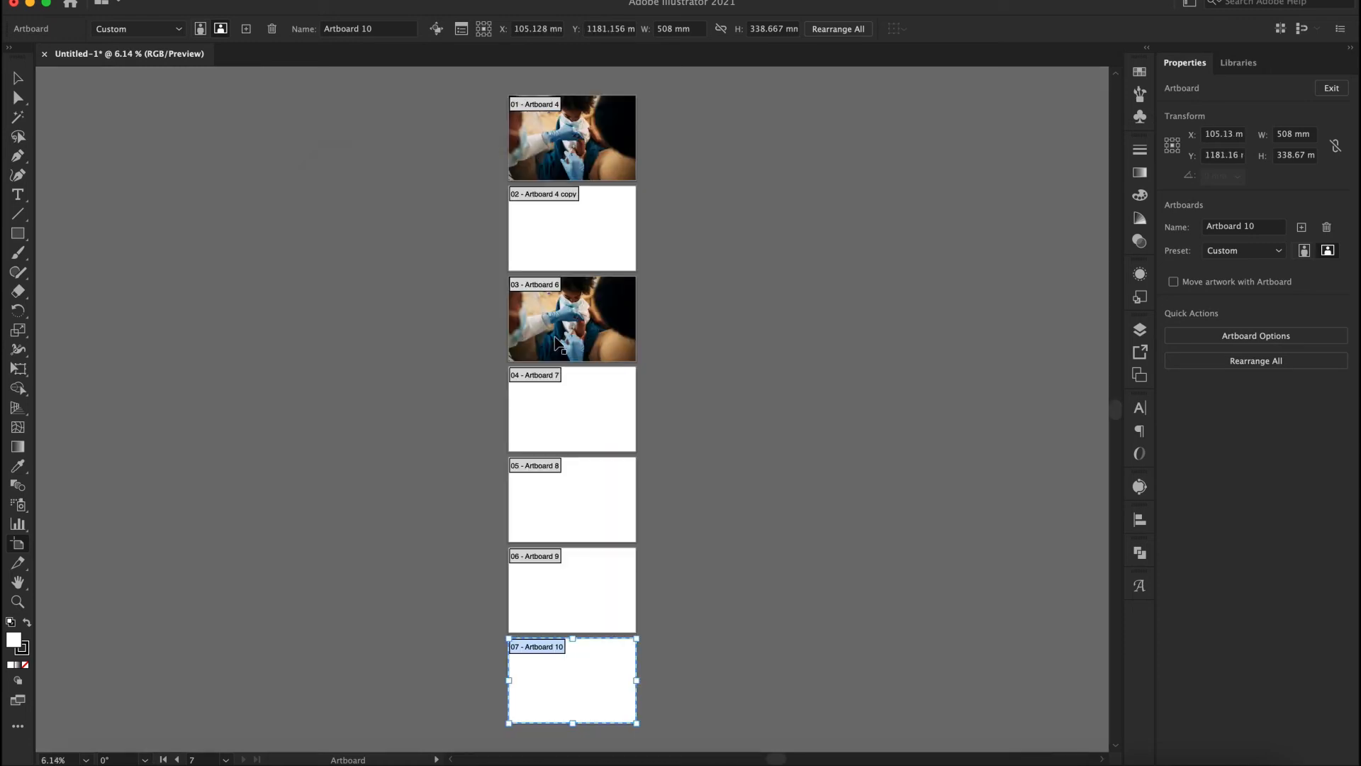
Rename the first artboard in the column, with the photo, as Cover
scroll(687, 376, "down", 1)
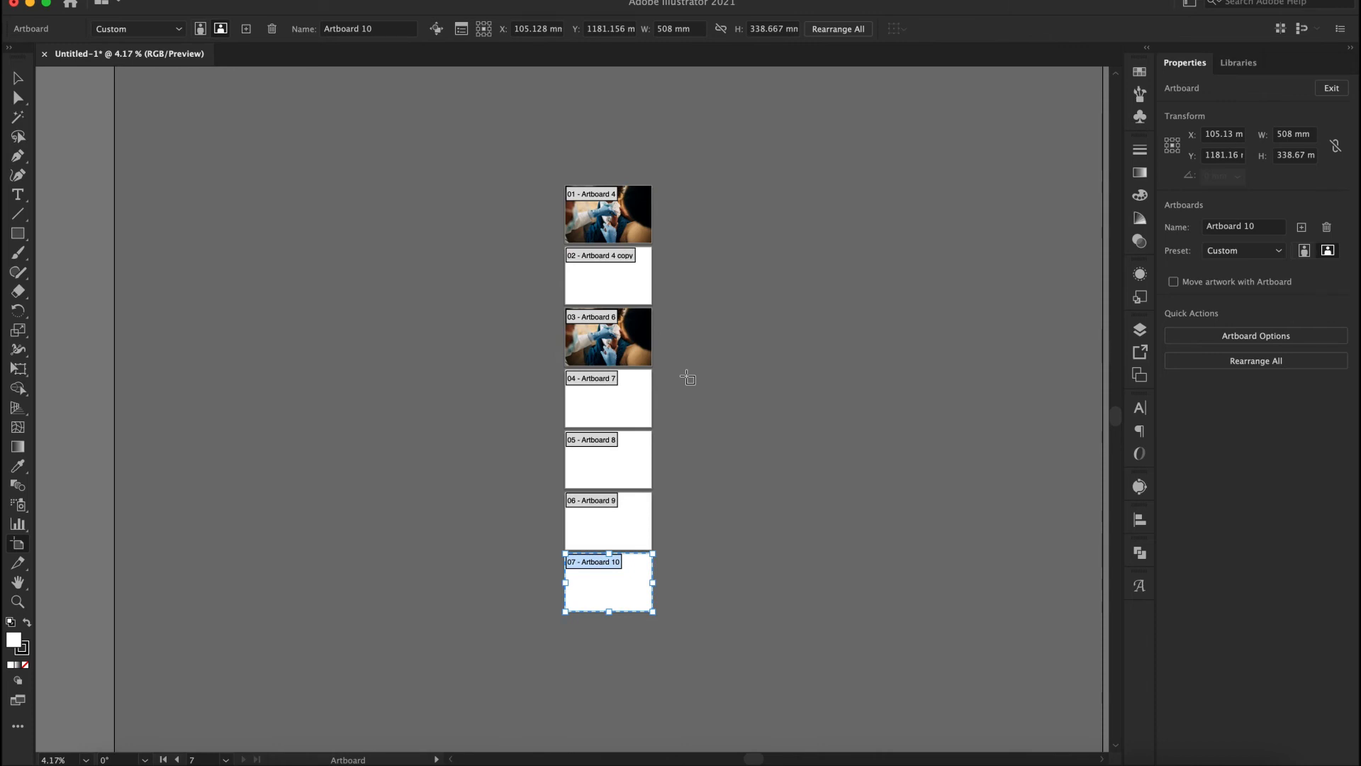
scroll(716, 288, "up", 1)
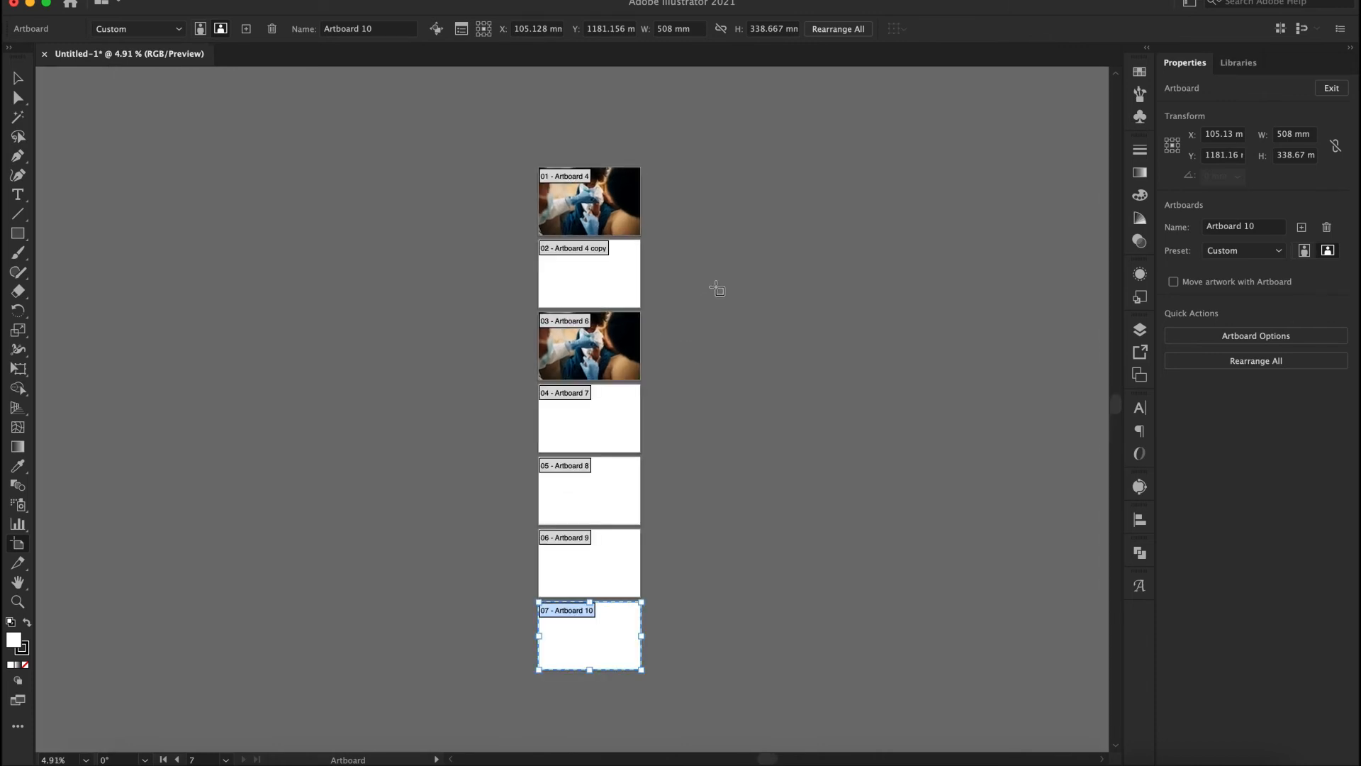
left_click(598, 209)
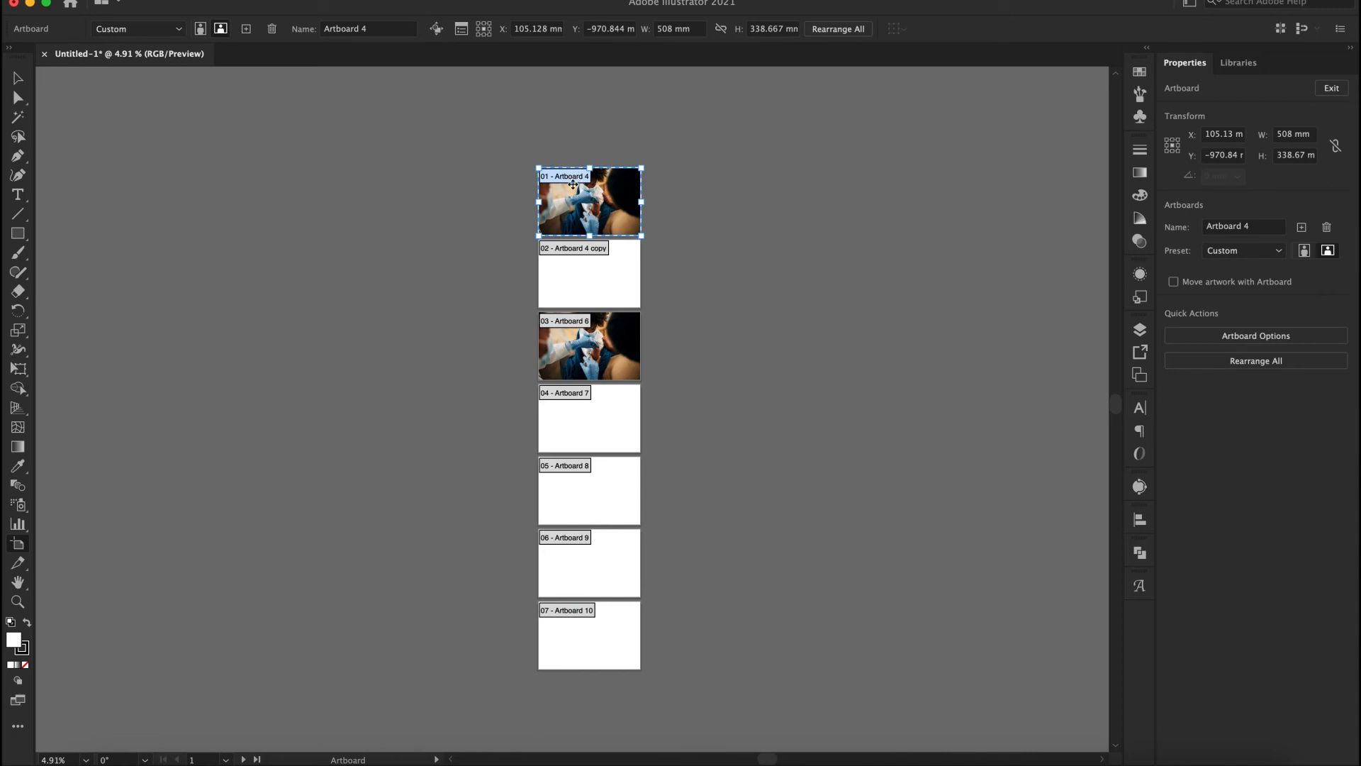
double_click(342, 29)
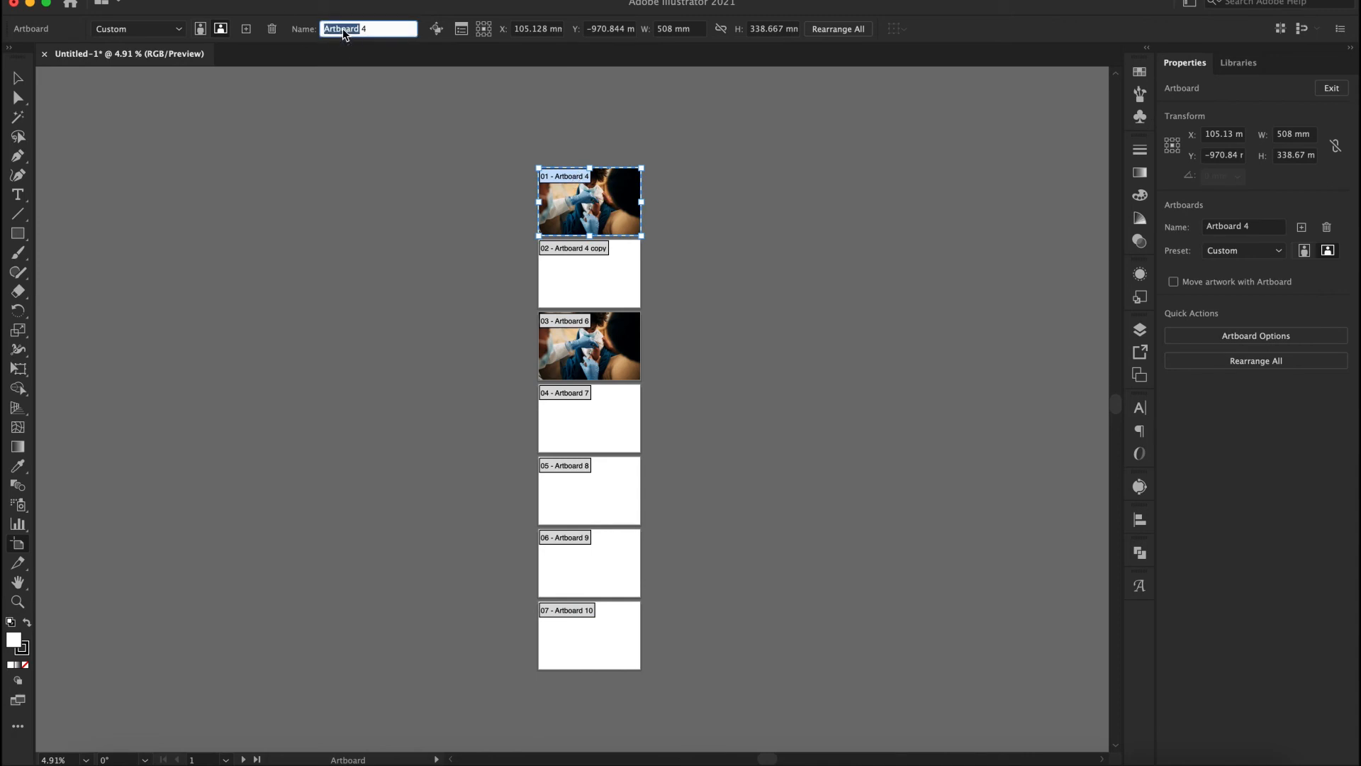
triple_click(342, 28)
type("Cover")
key("Return")
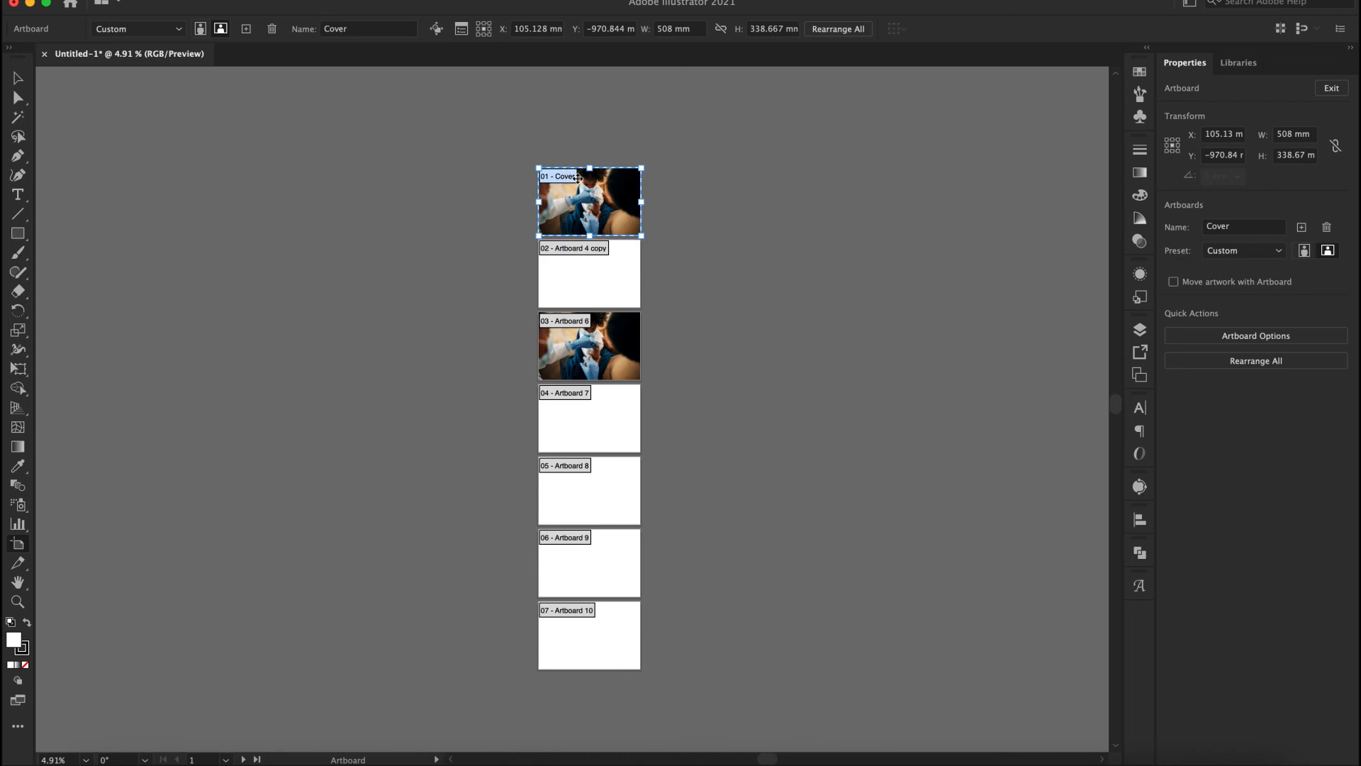
Rename the blank second artboard below the cover as Page 1
left_click(581, 274)
left_click(370, 27)
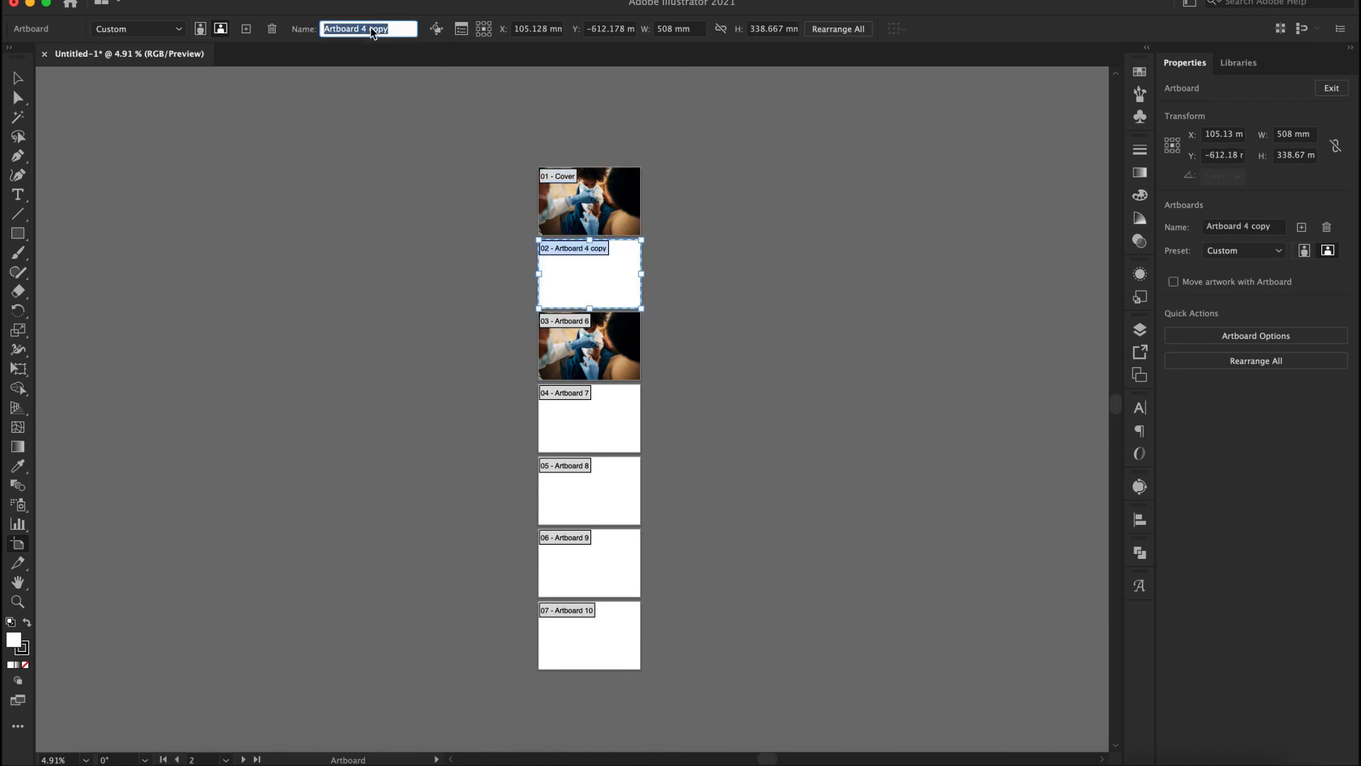
type("Page 1")
key("Return")
Navigate from the Cover artboard to the next artboard, jump to the last one and return to the first
key("super+equal")
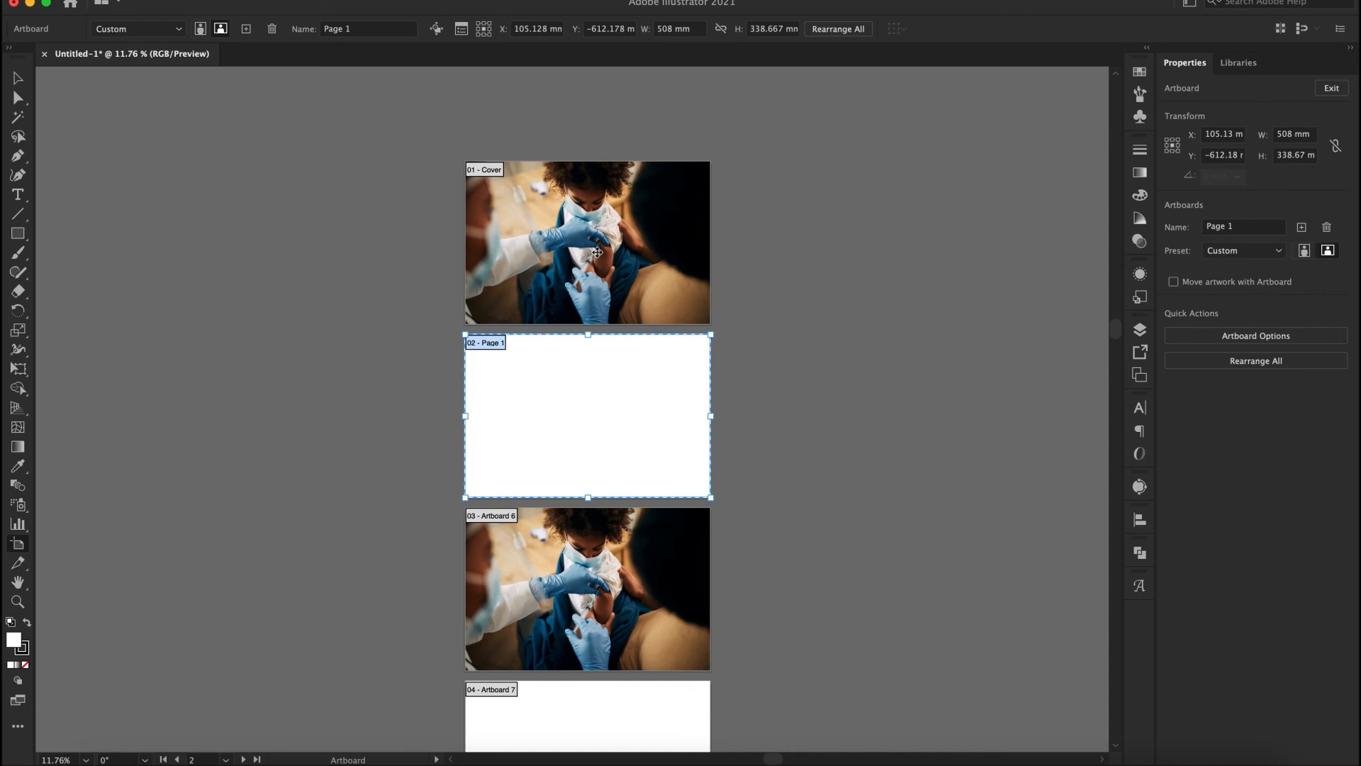
left_click(597, 253)
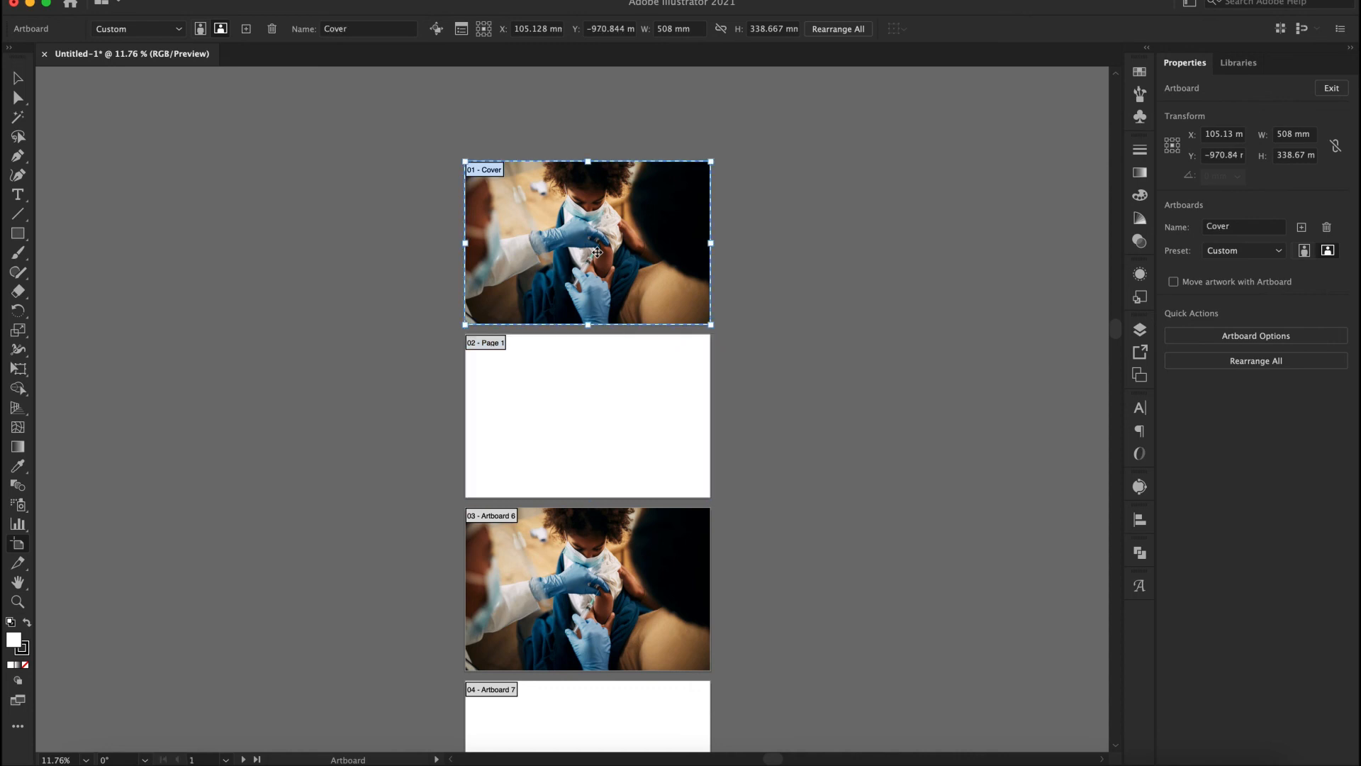
scroll(597, 252, "up", 3)
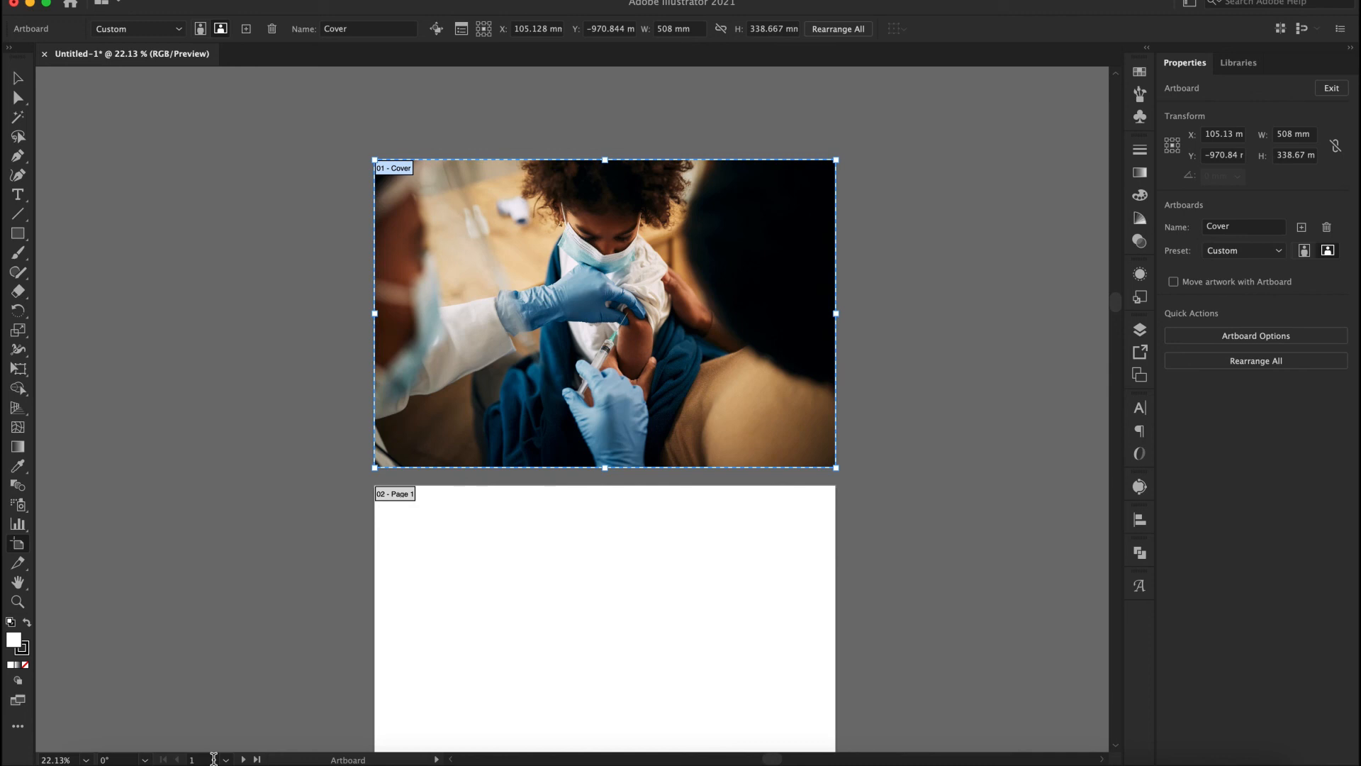
left_click(245, 759)
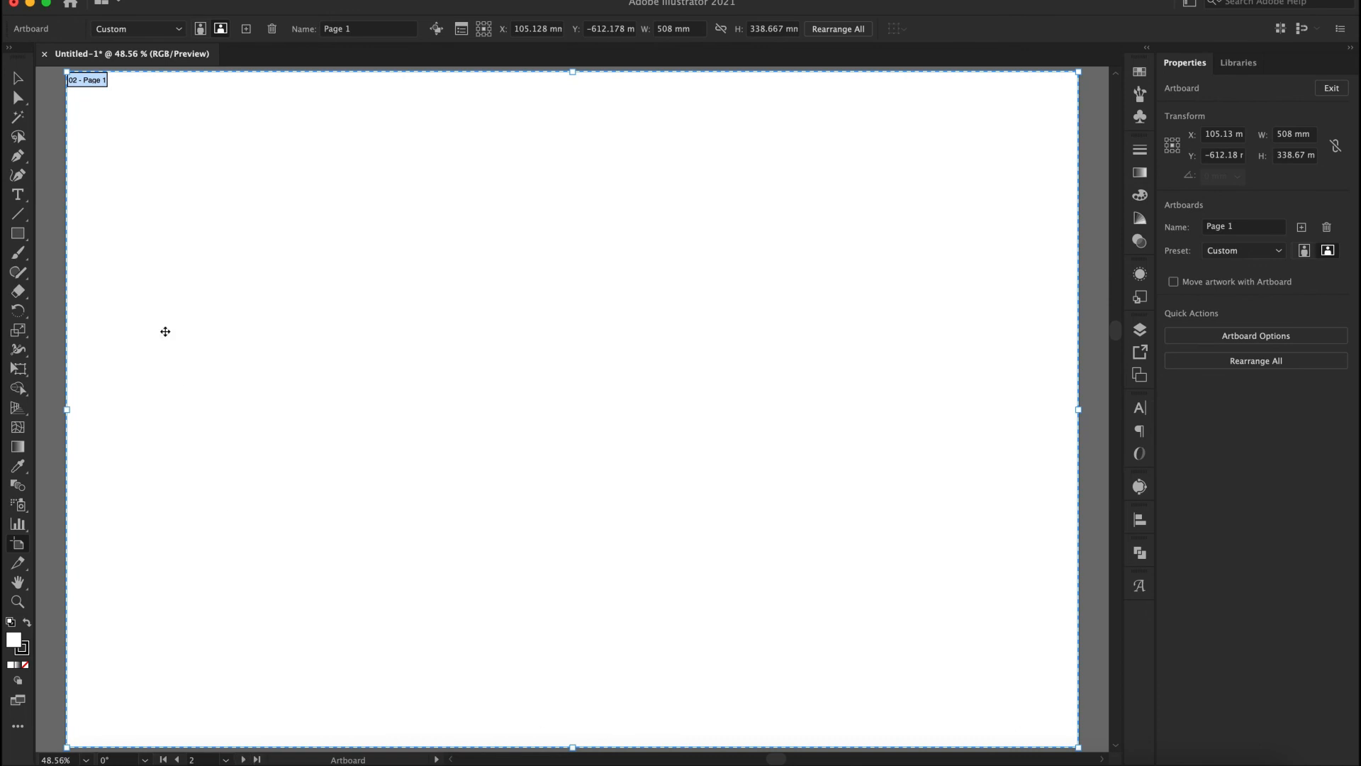
mouse_move(278, 755)
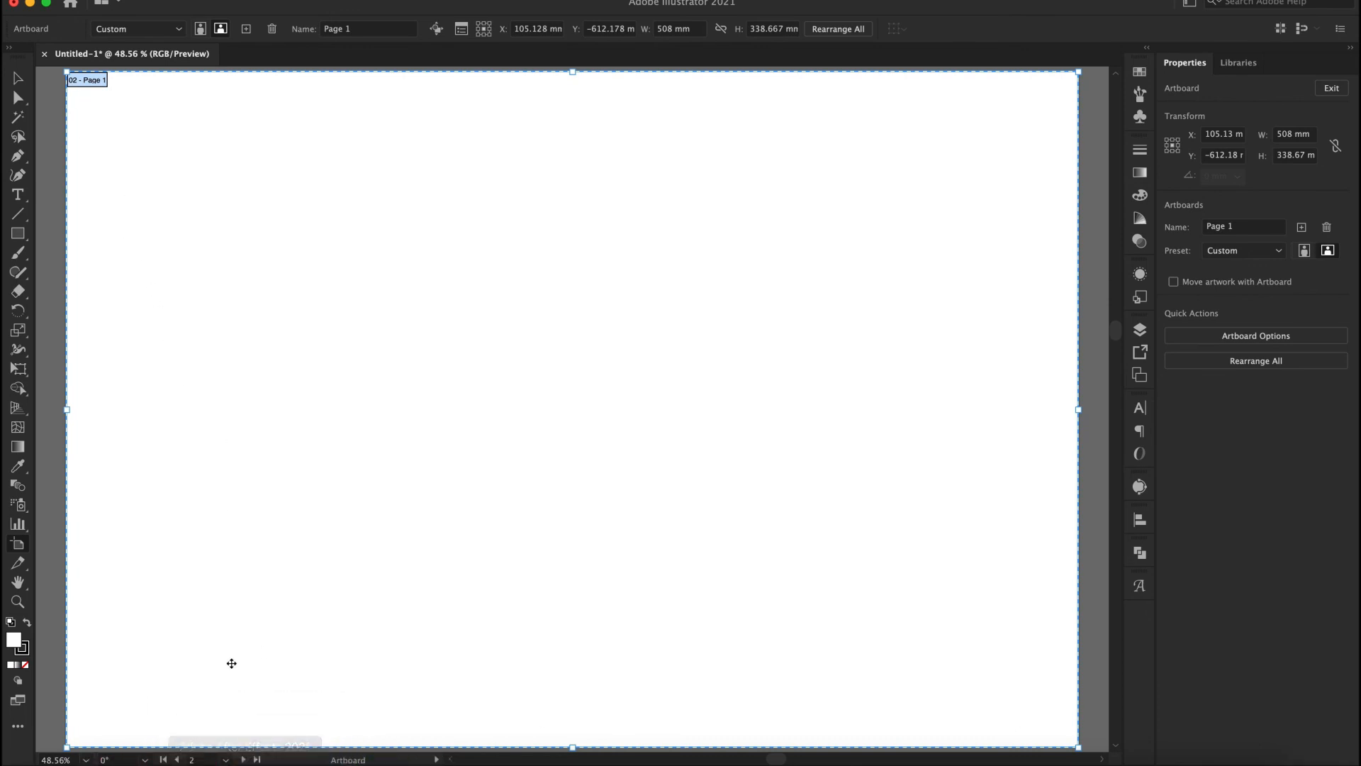
left_click(257, 759)
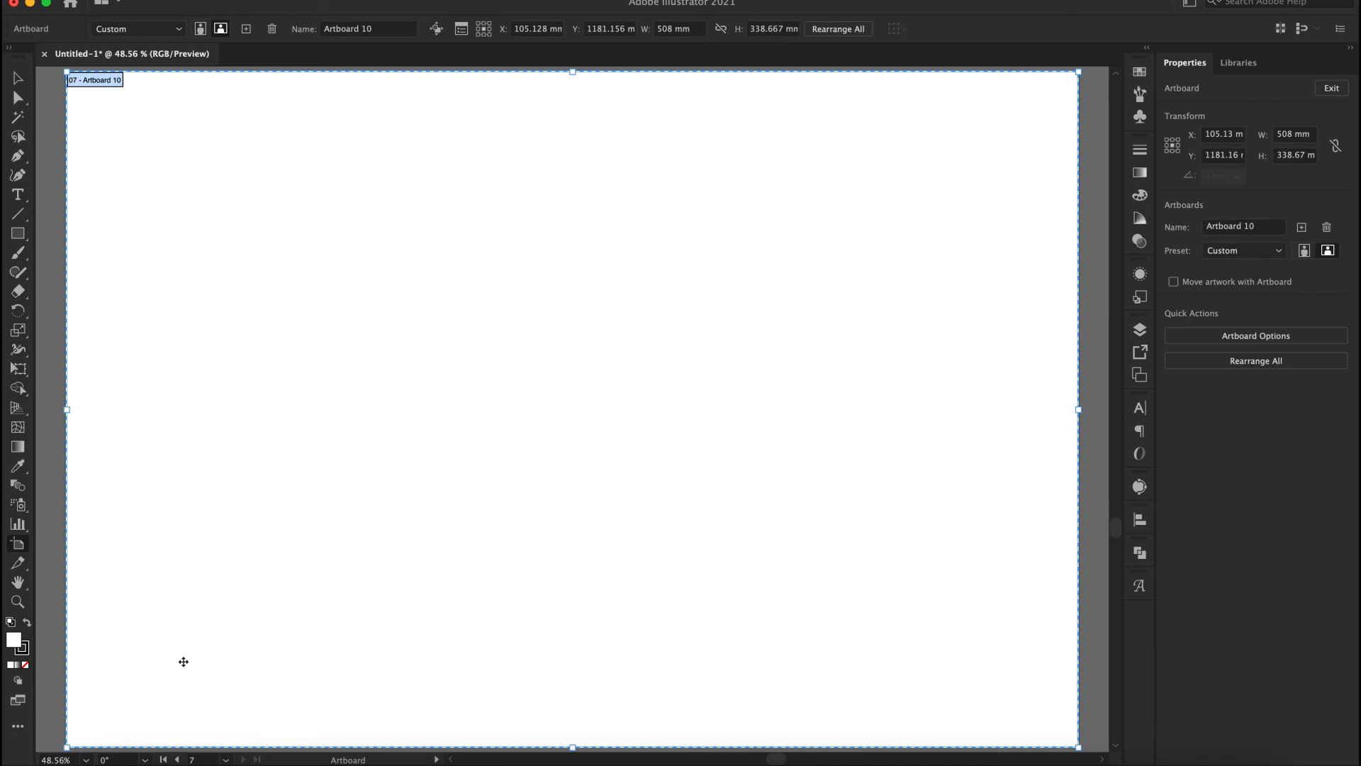
left_click(163, 759)
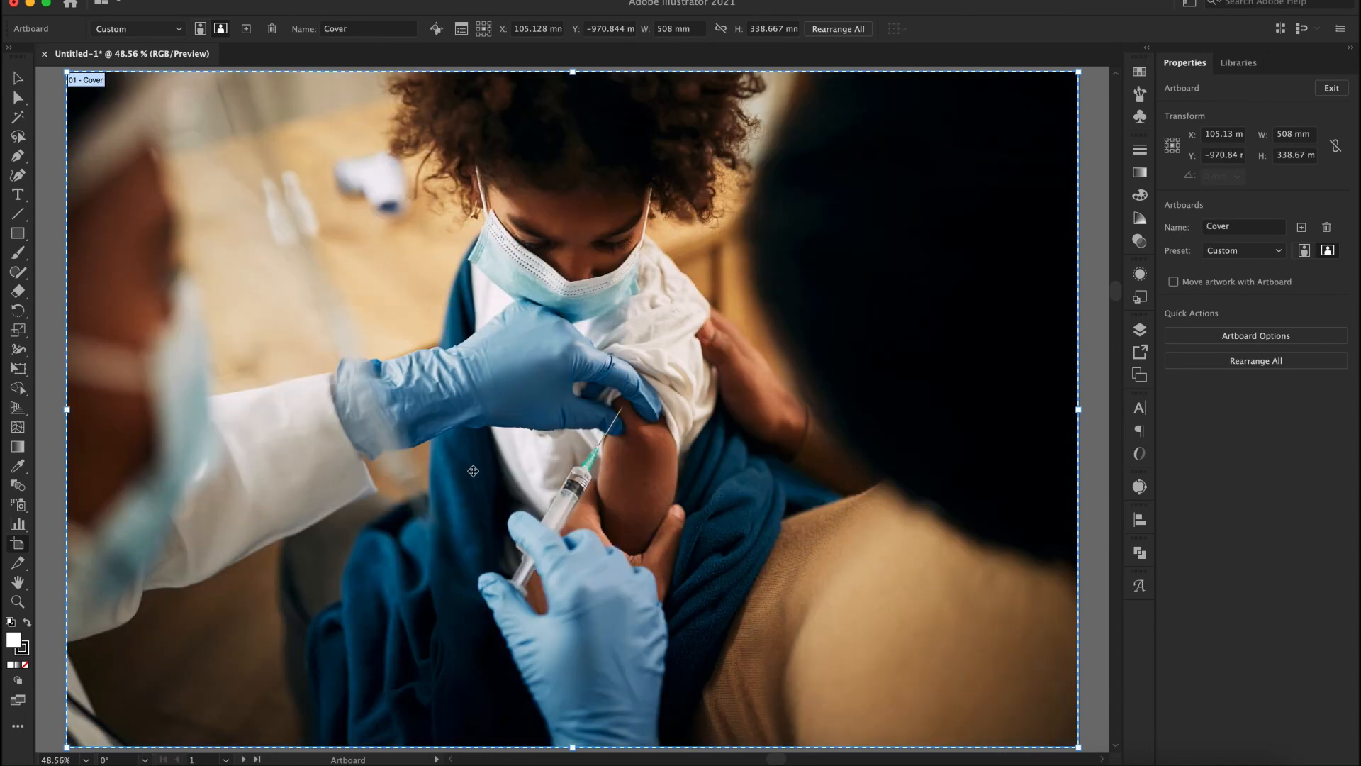
scroll(510, 393, "down", 5)
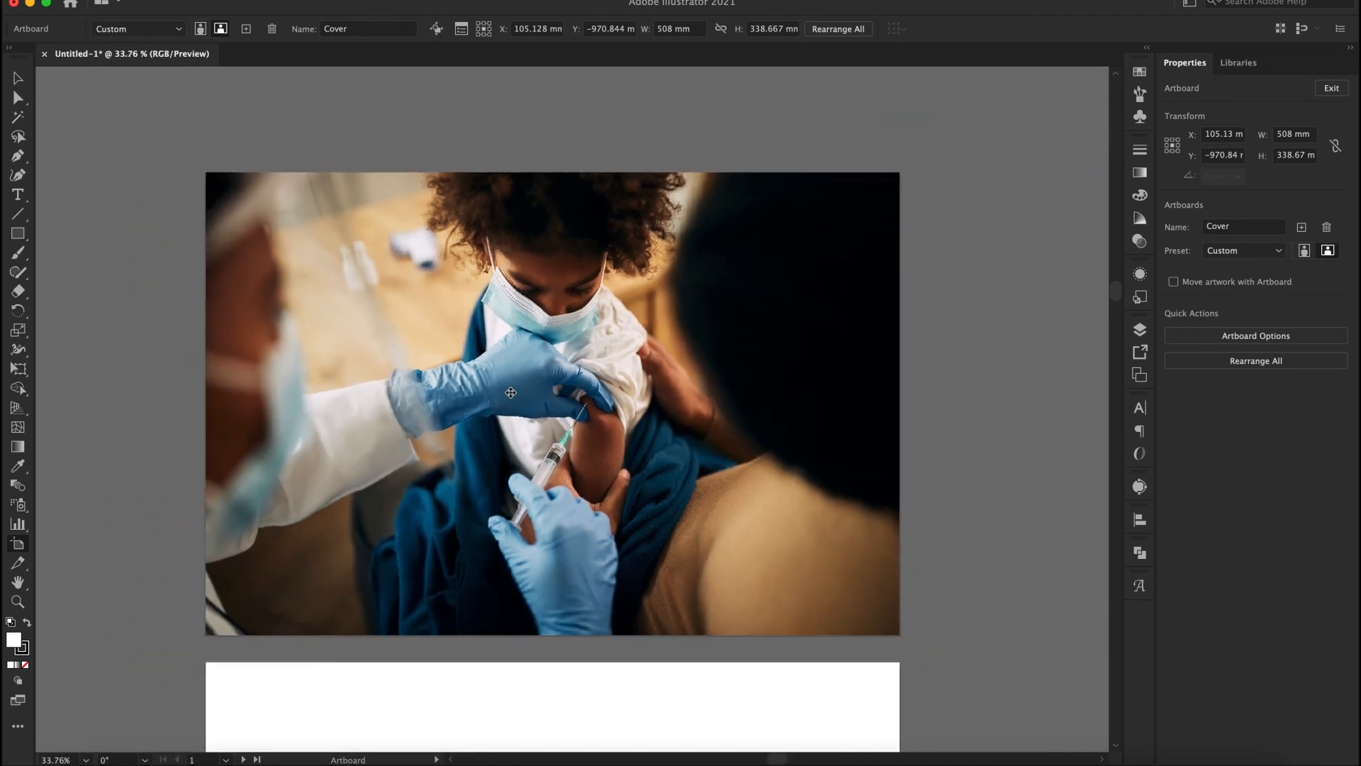
scroll(510, 393, "down", 3)
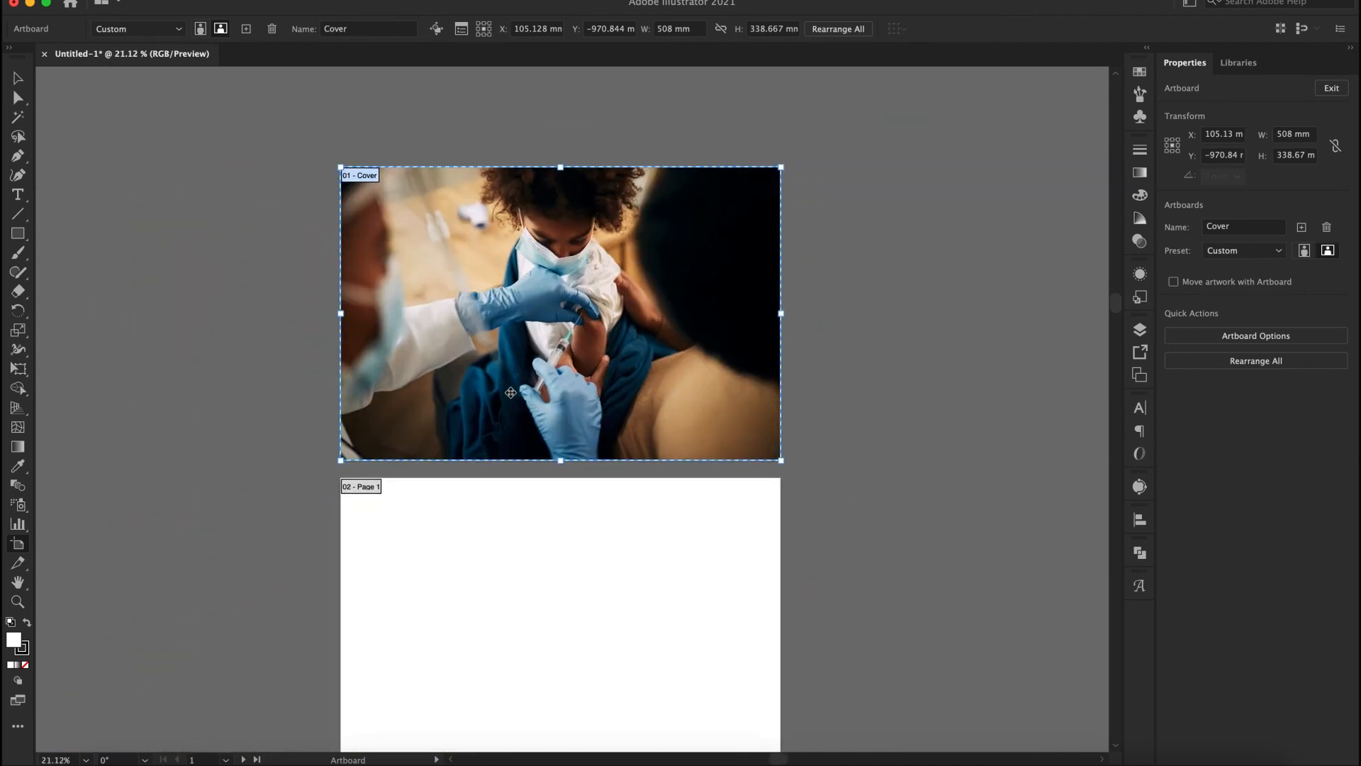